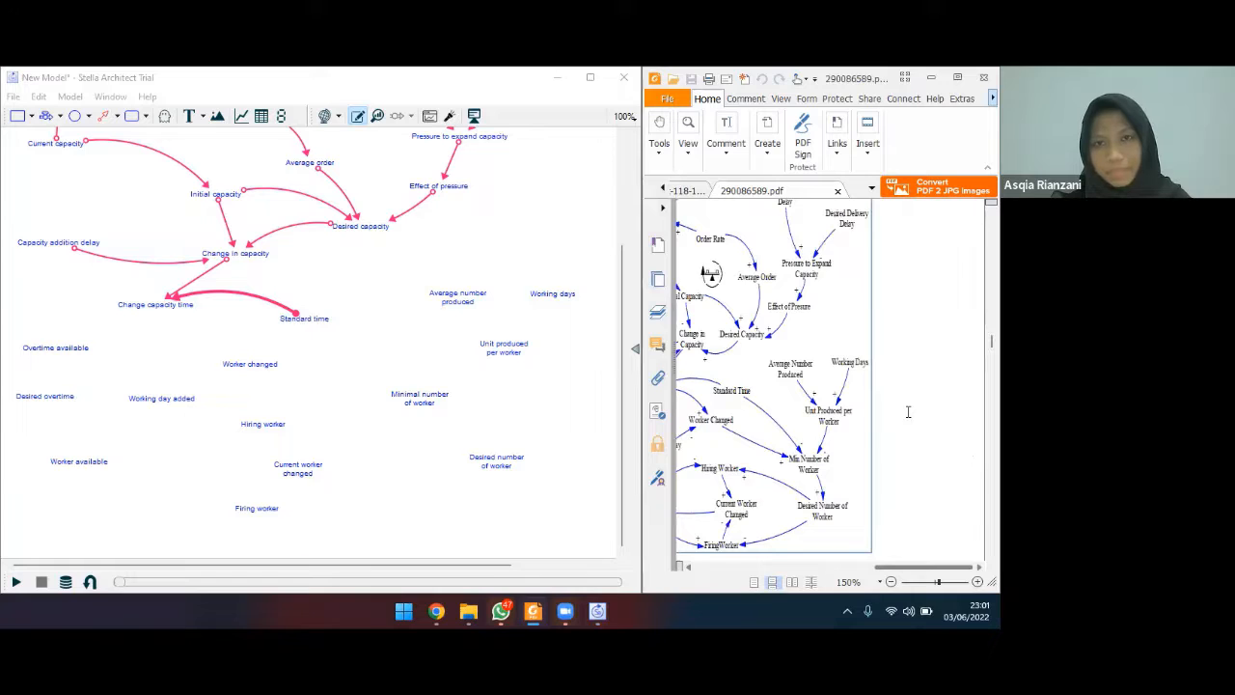
scroll(908, 412, "left", 3)
scroll(908, 412, "right", 3)
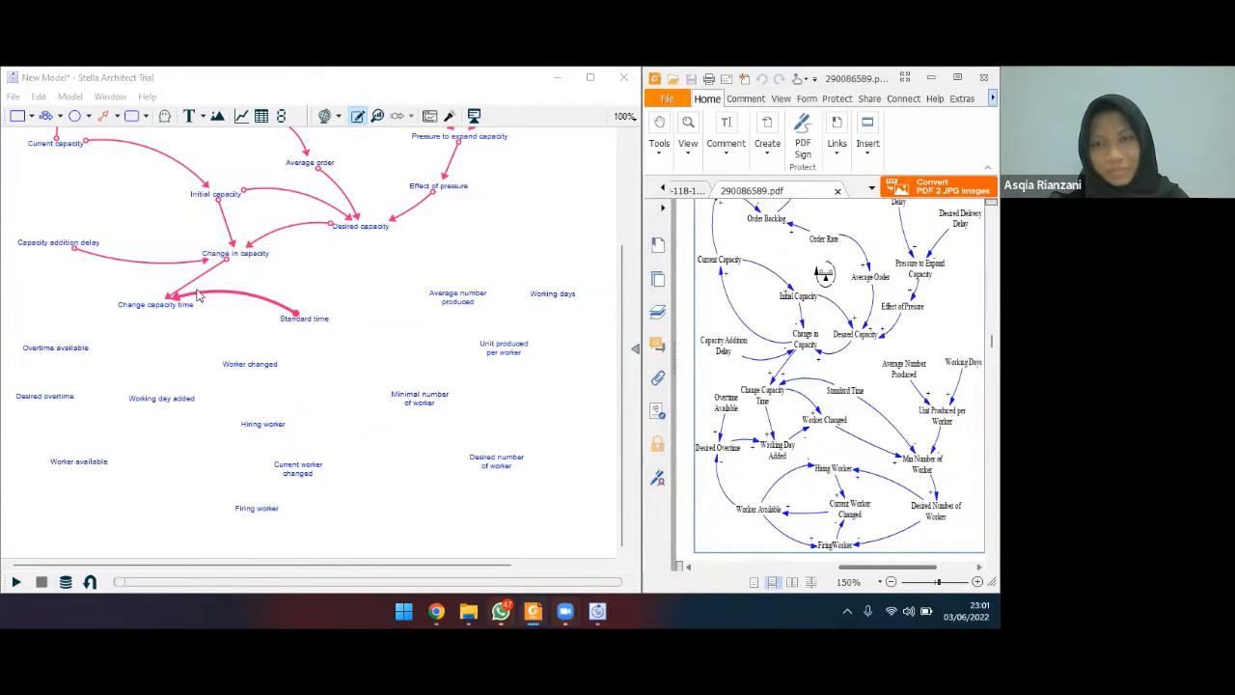
left_click(96, 386)
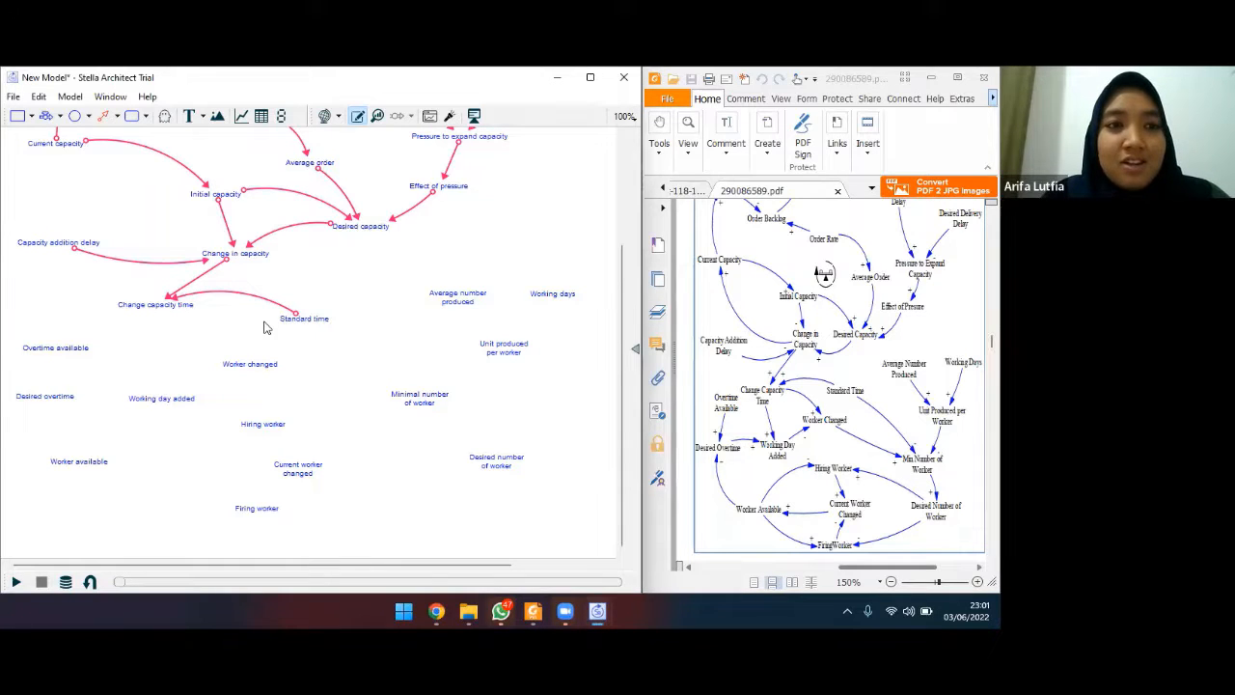
left_click(103, 116)
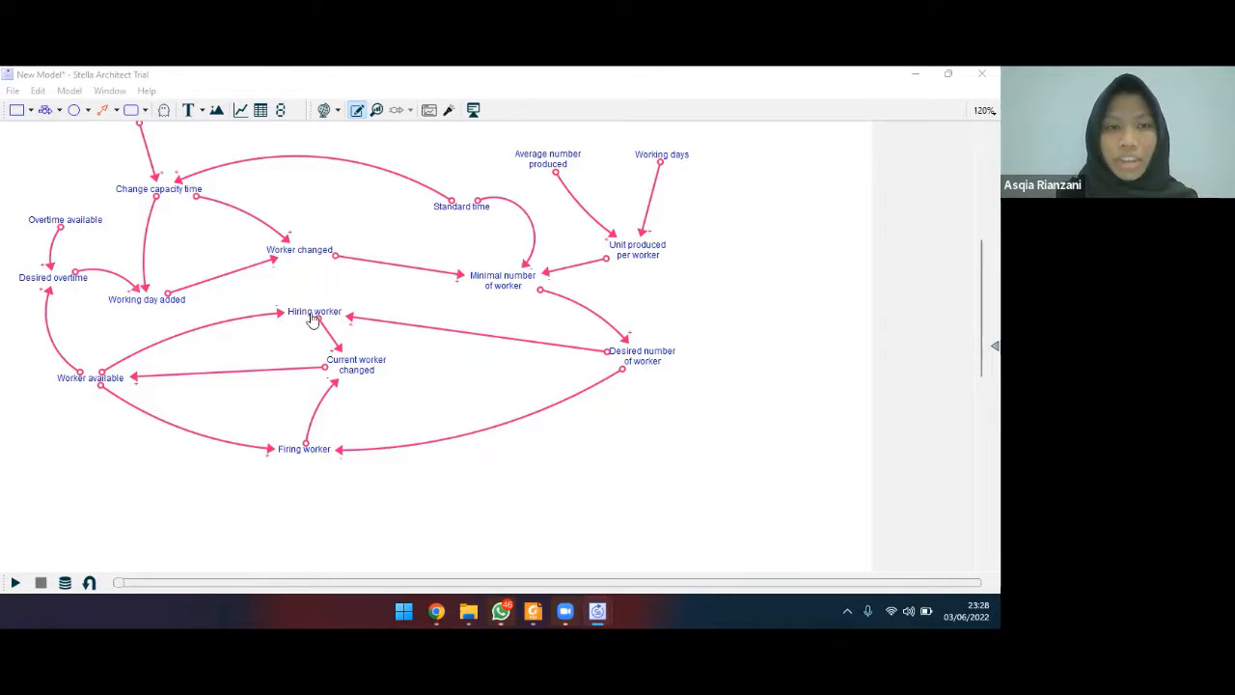
Review the completed causal loop diagram, from the worker loops back up to the order and capacity loops.
scroll(312, 320, "up", 3)
scroll(311, 321, "up", 7)
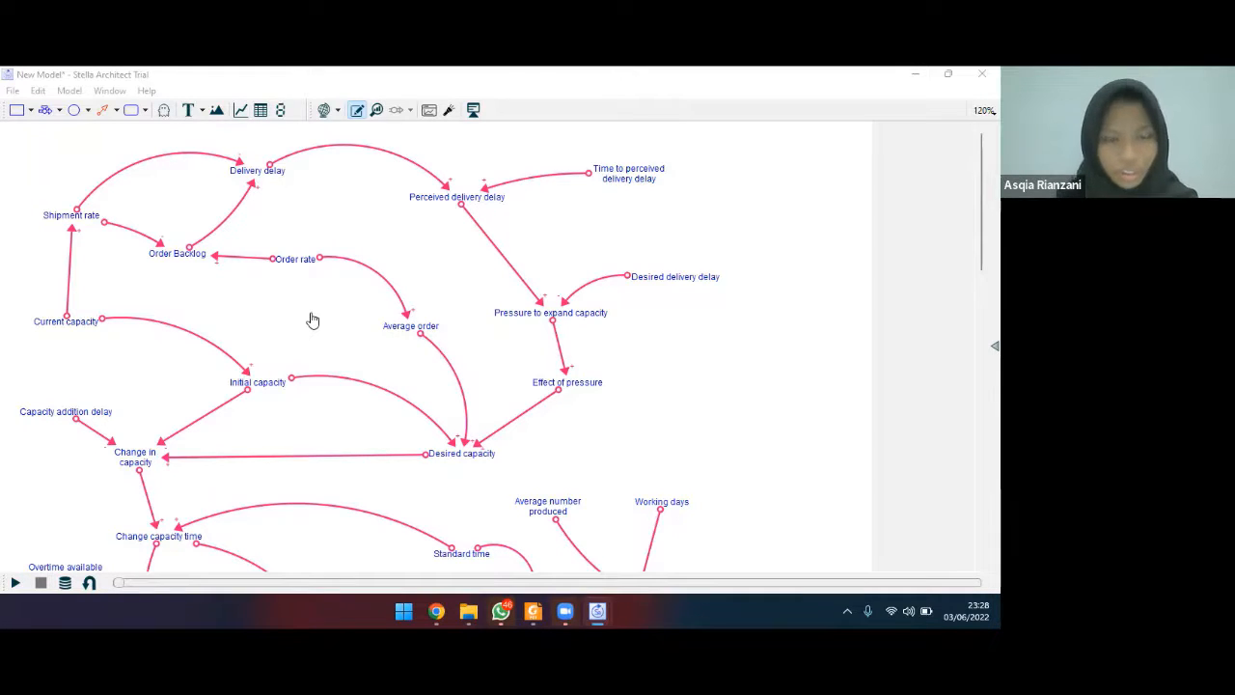
scroll(424, 306, "down", 2)
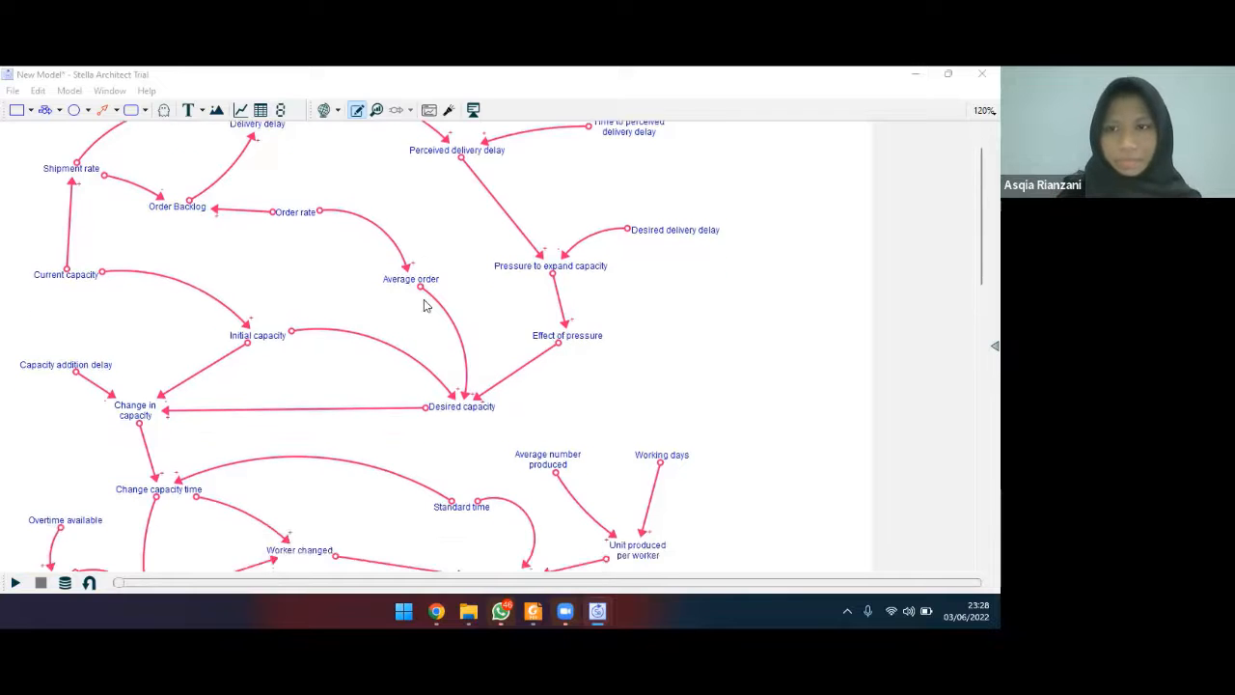
scroll(425, 306, "down", 1)
scroll(289, 530, "up", 2)
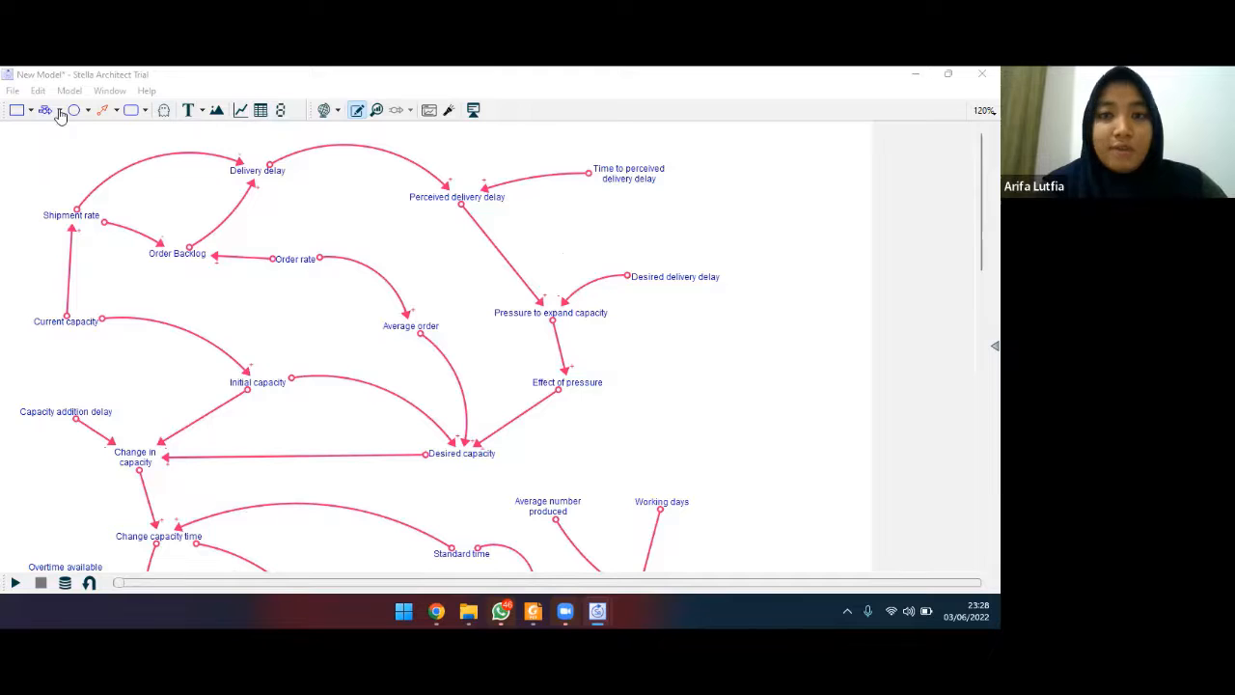
Create a new blank model for the stock and flow diagram.
left_click(16, 111)
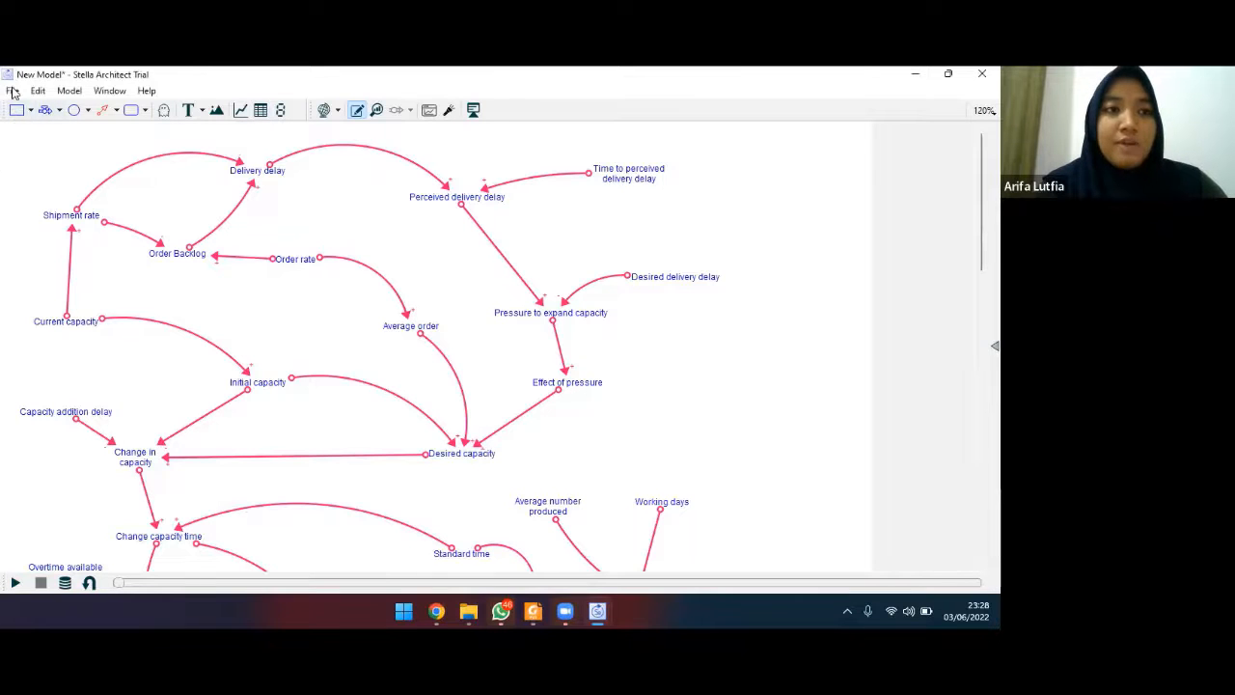
left_click(12, 92)
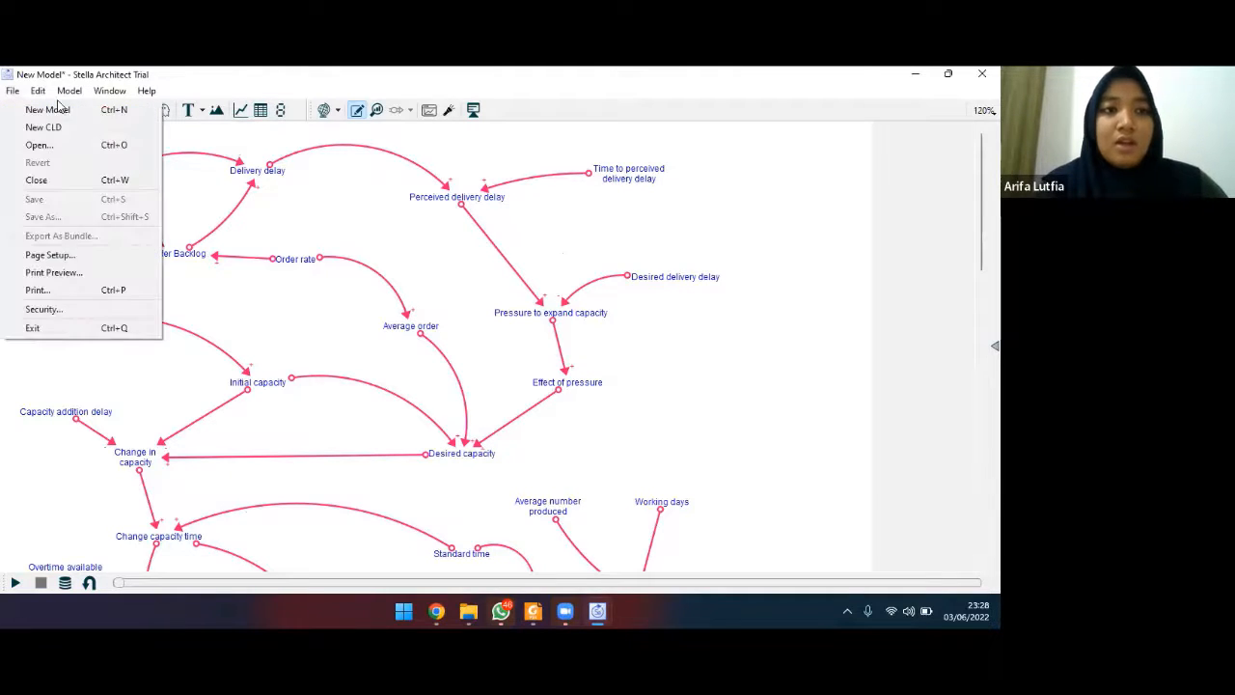
mouse_move(37, 91)
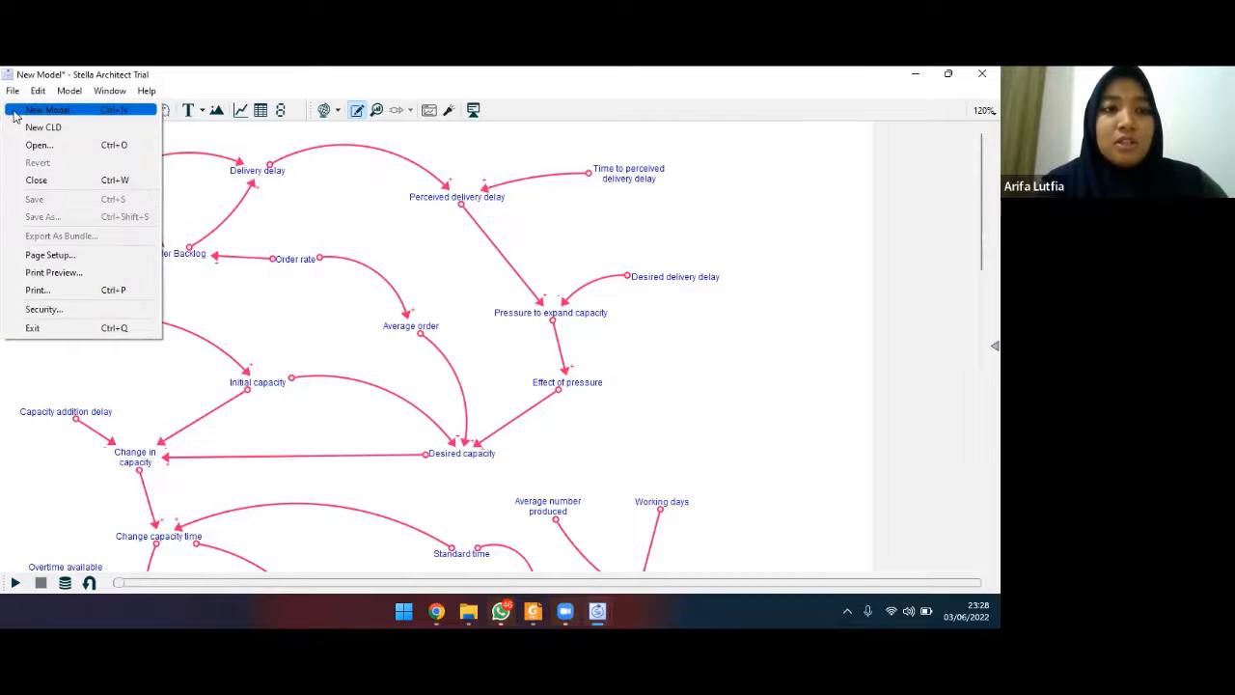
left_click(14, 110)
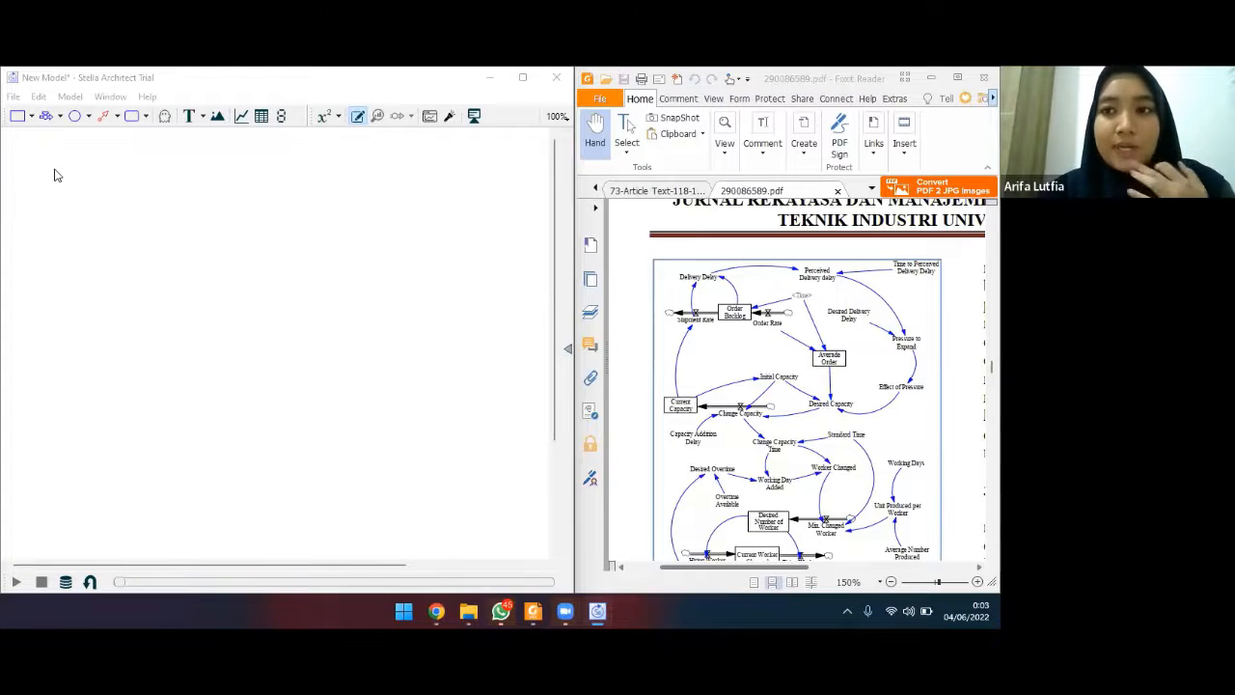
Add a regular stock near the upper left of the empty canvas and name it "Order backlog".
left_click(31, 117)
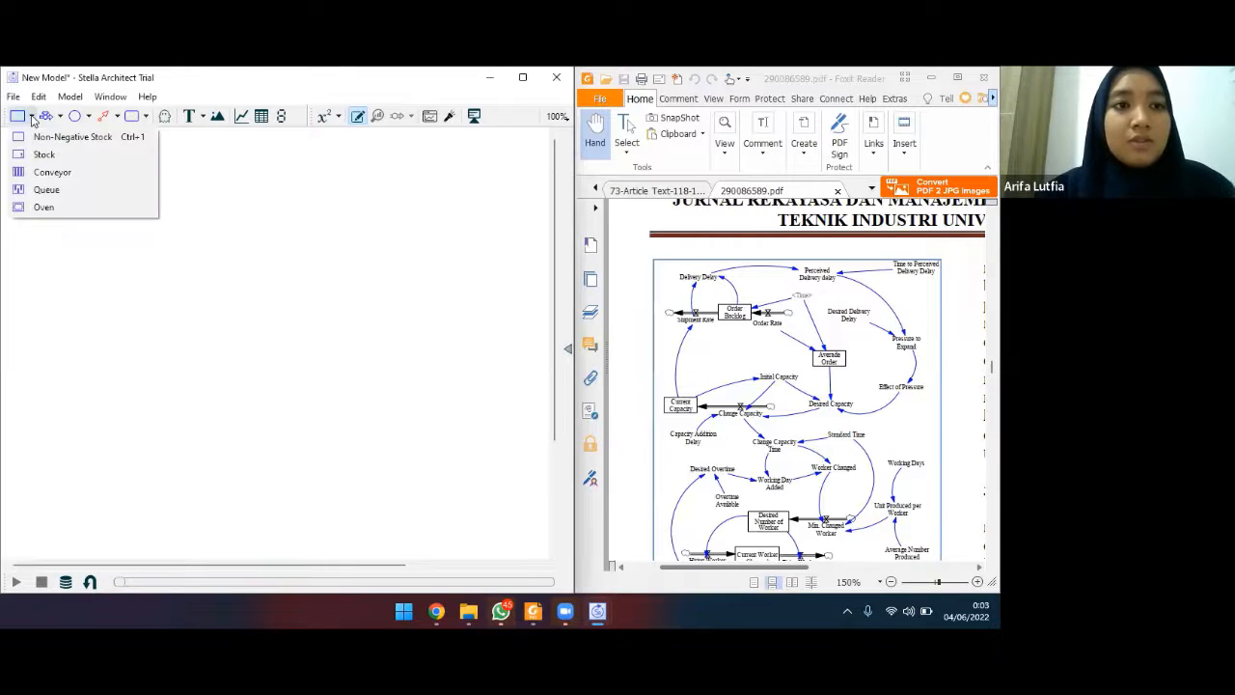
left_click(43, 154)
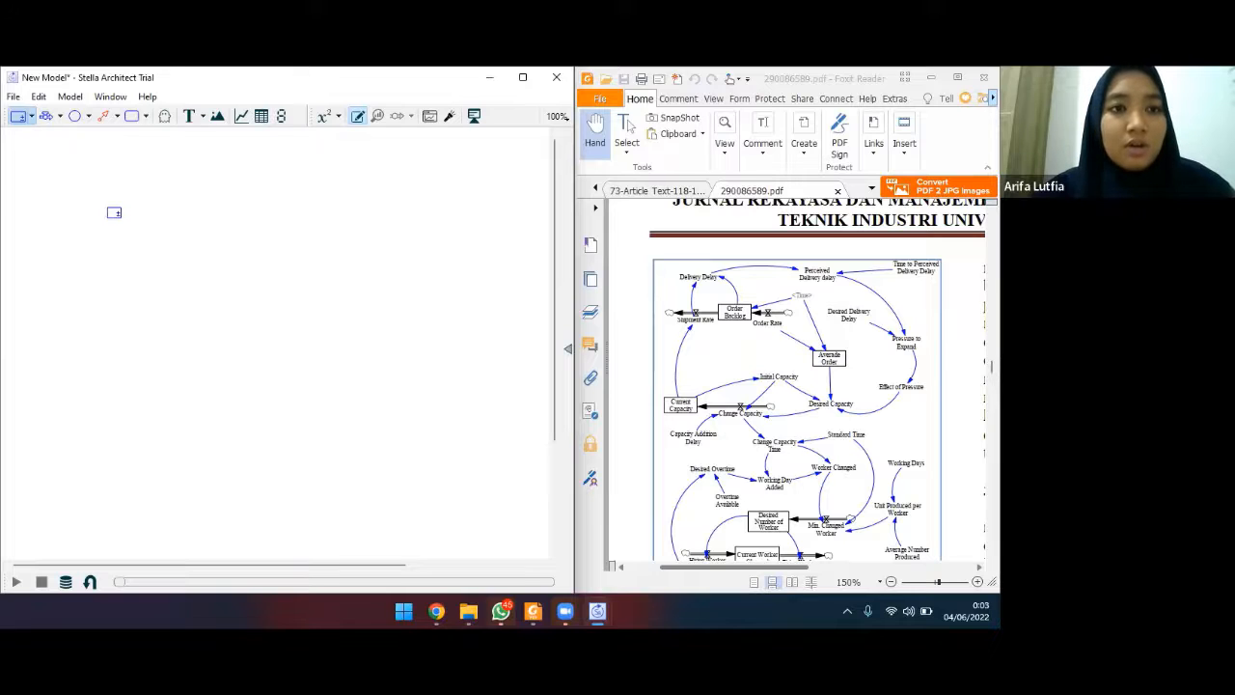
left_click(107, 192)
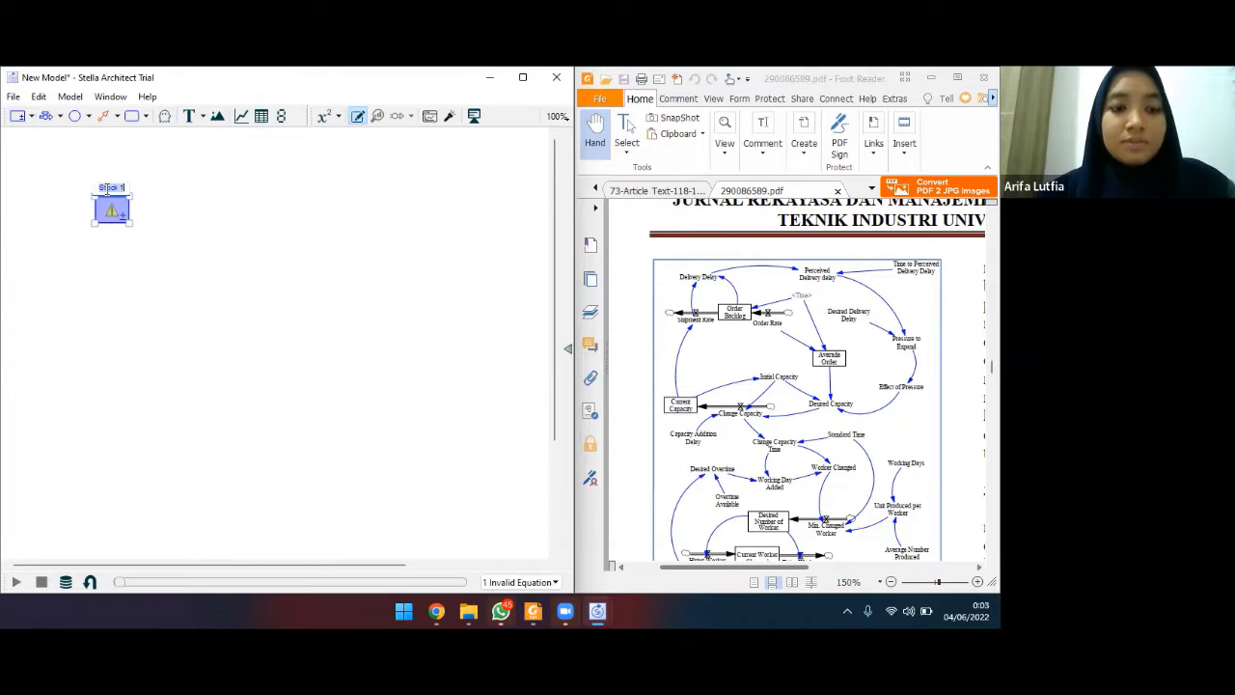
triple_click(109, 188)
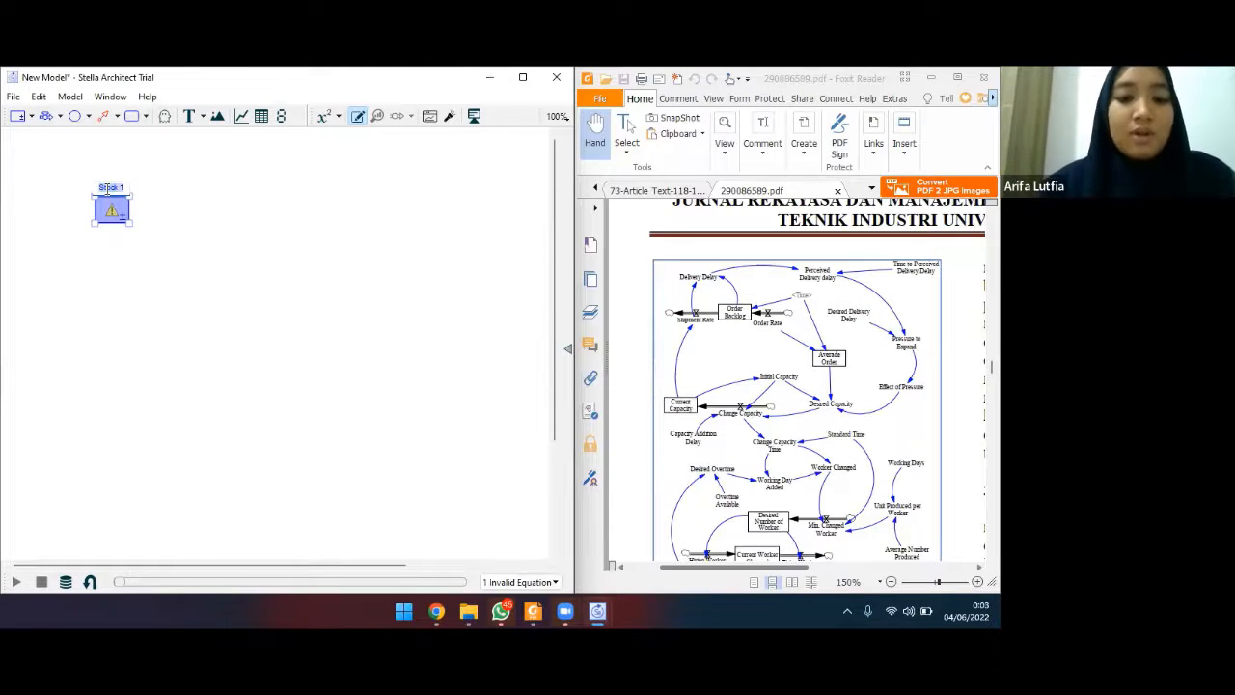
type("Order")
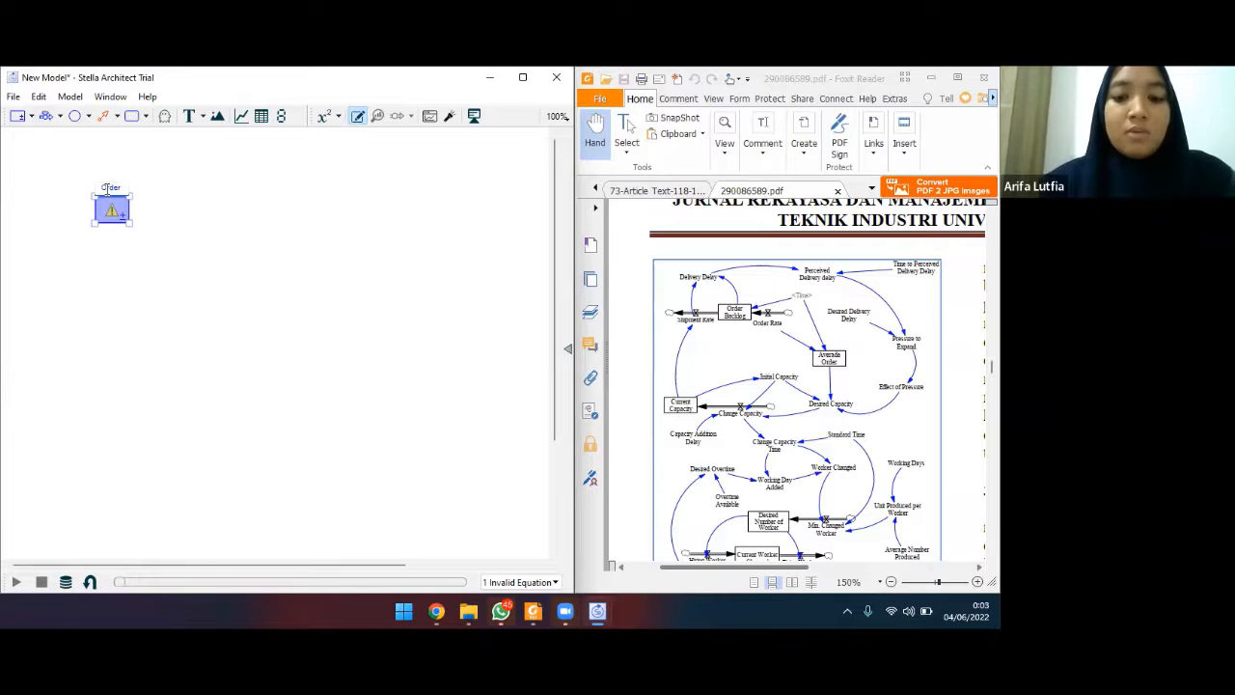
type(" backlog")
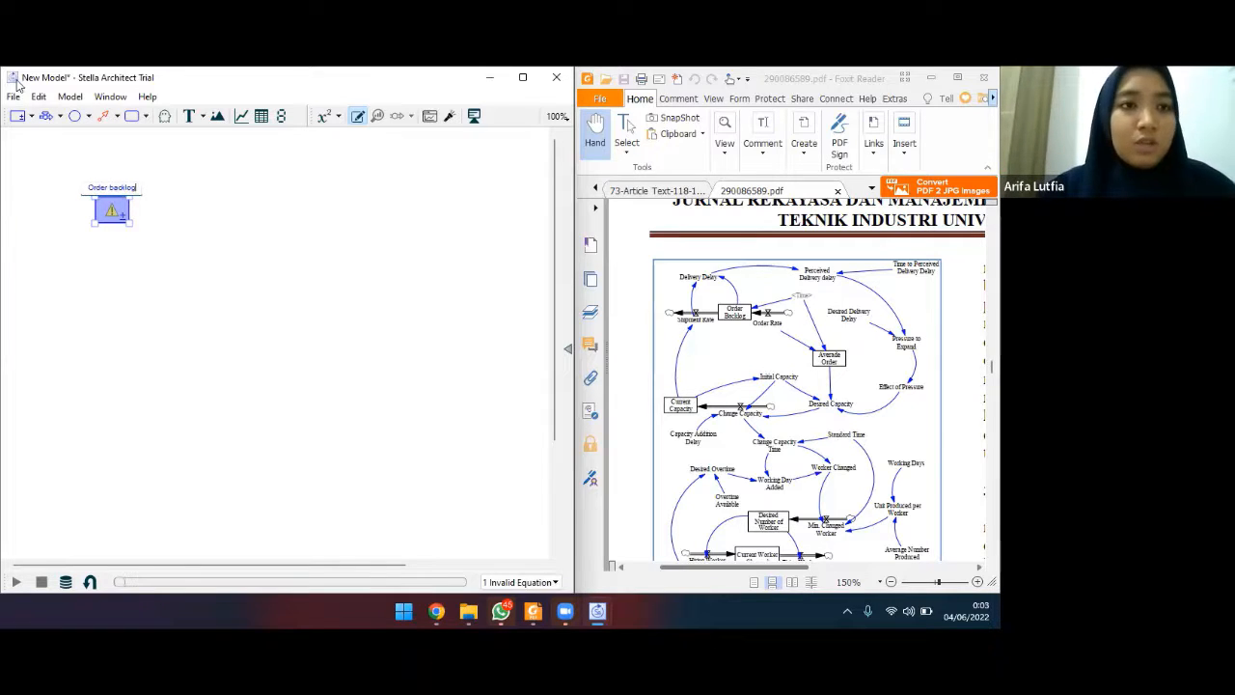
key("Return")
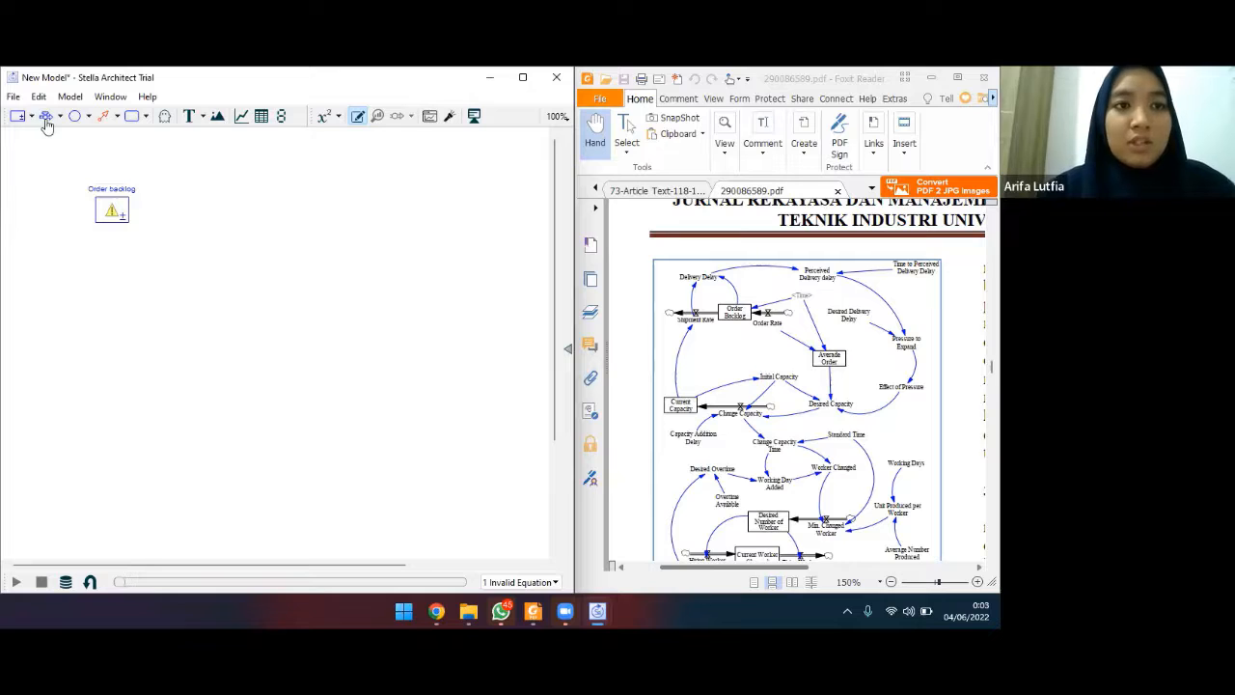
Draw a flow entering the Order backlog stock from its right side and name it "Order rate".
left_click(45, 117)
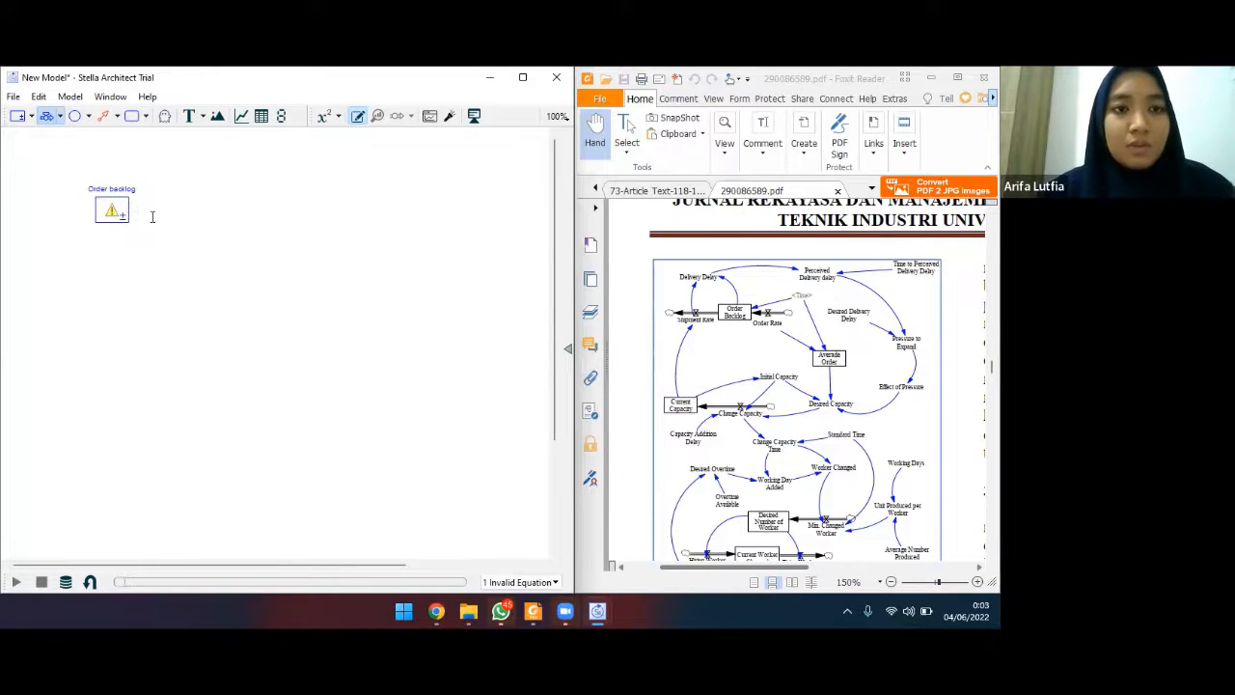
left_click_drag(121, 211, 204, 210)
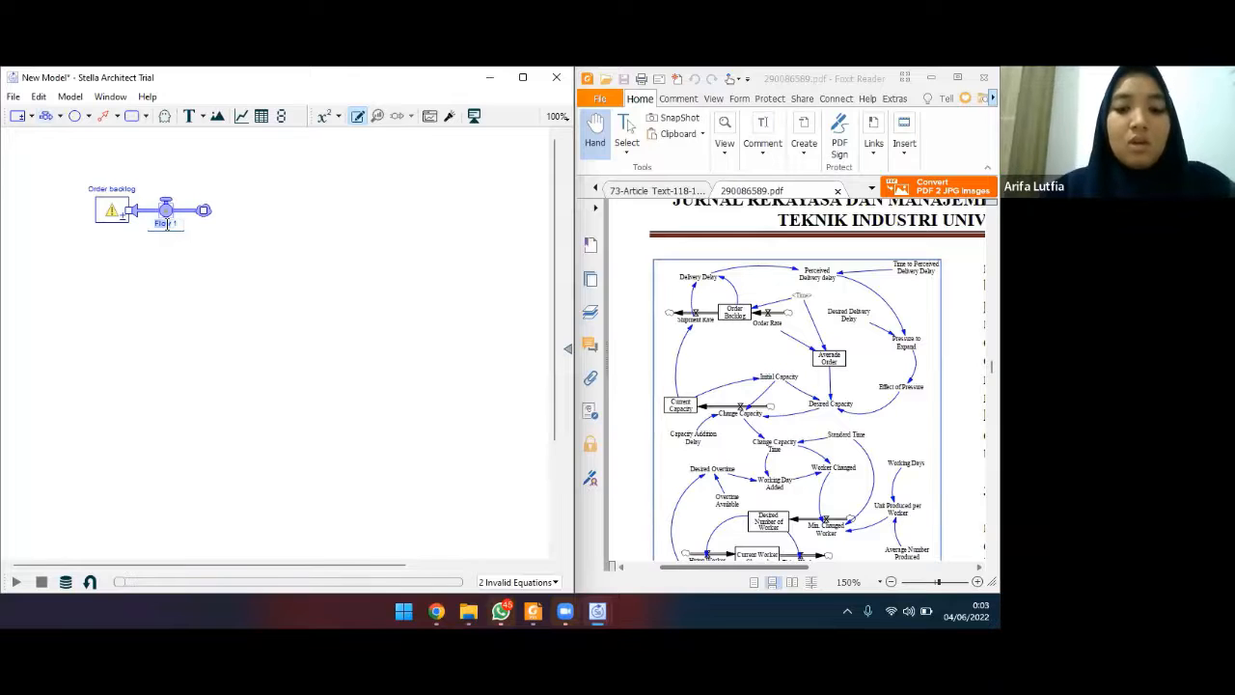
type("O")
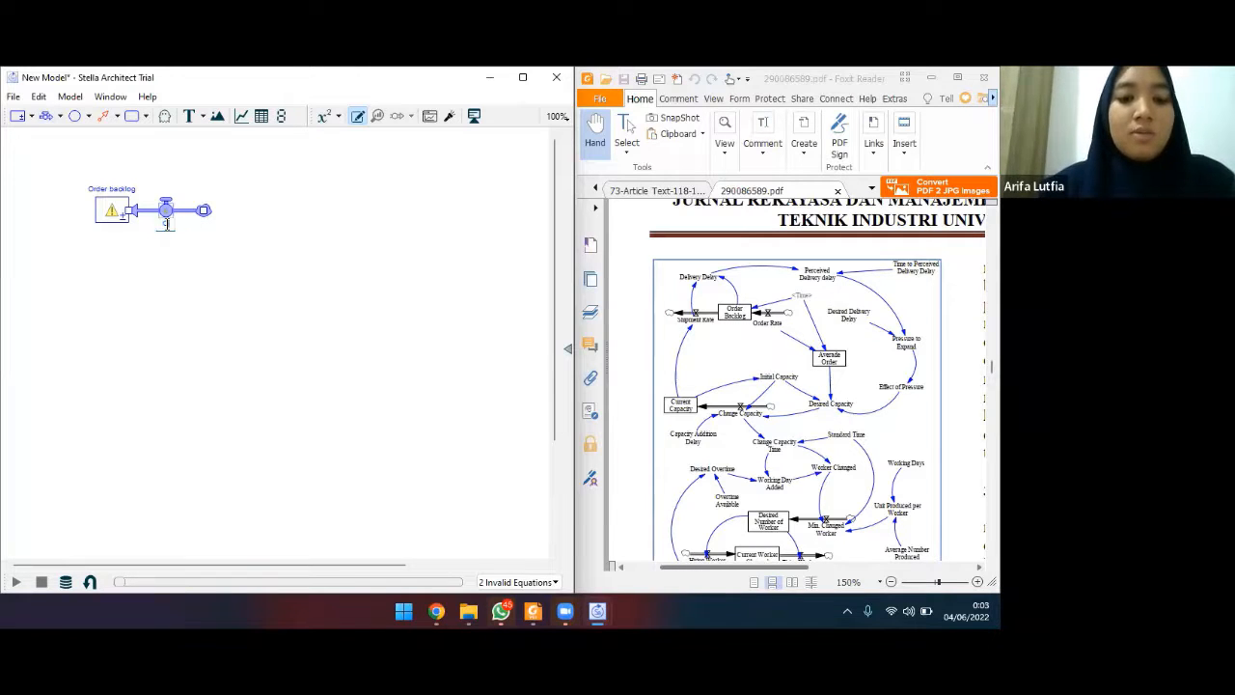
type("rder rate")
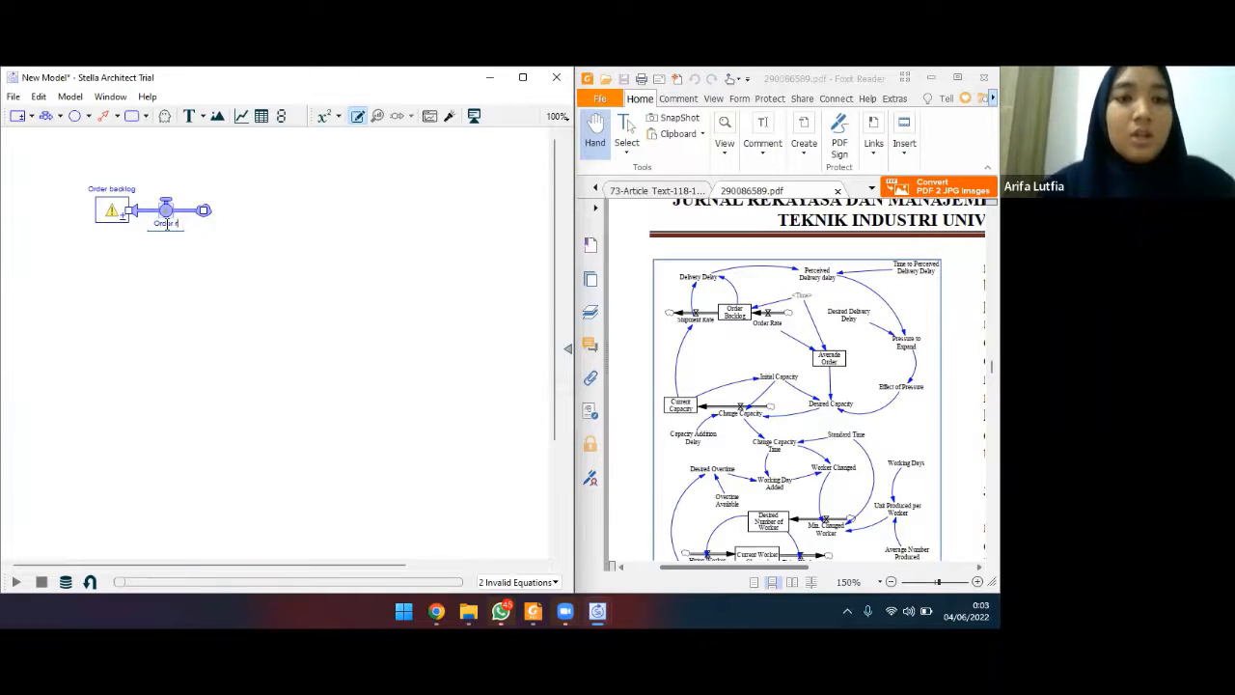
left_click(39, 143)
Draw a flow leaving the Order backlog stock to its left and name it "Shipment rate".
left_click(42, 116)
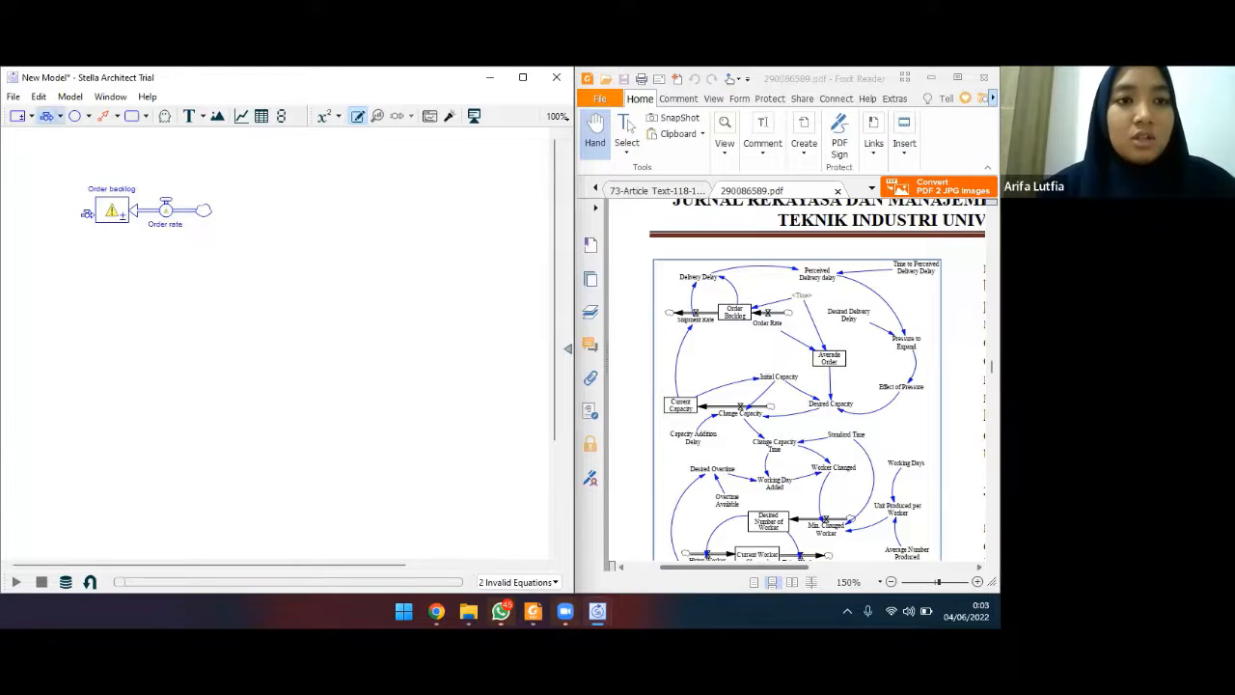
left_click_drag(89, 210, 16, 212)
double_click(71, 227)
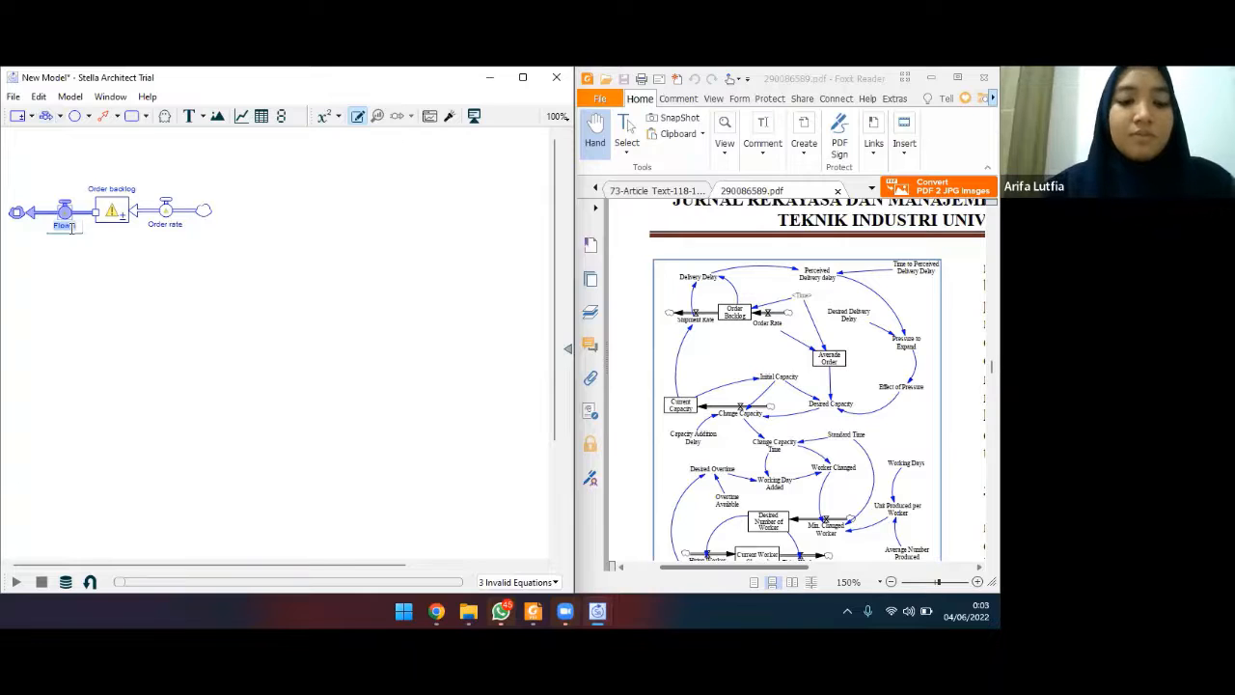
type("Shipm")
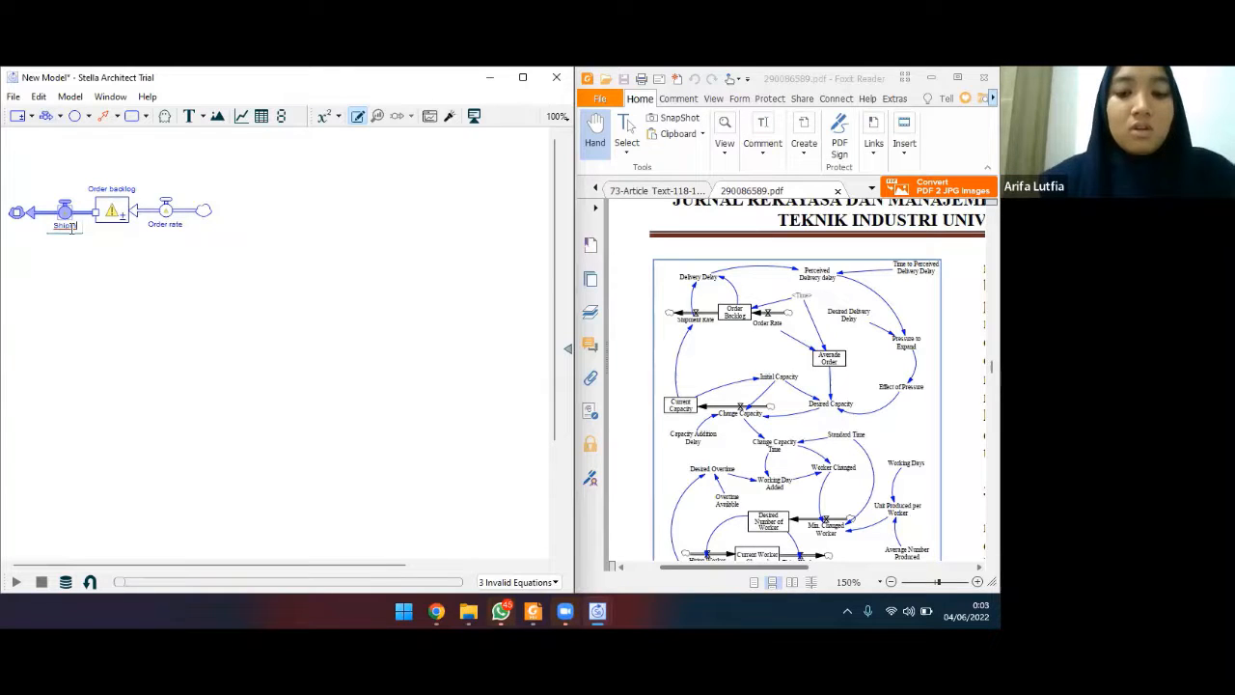
type("ent rate")
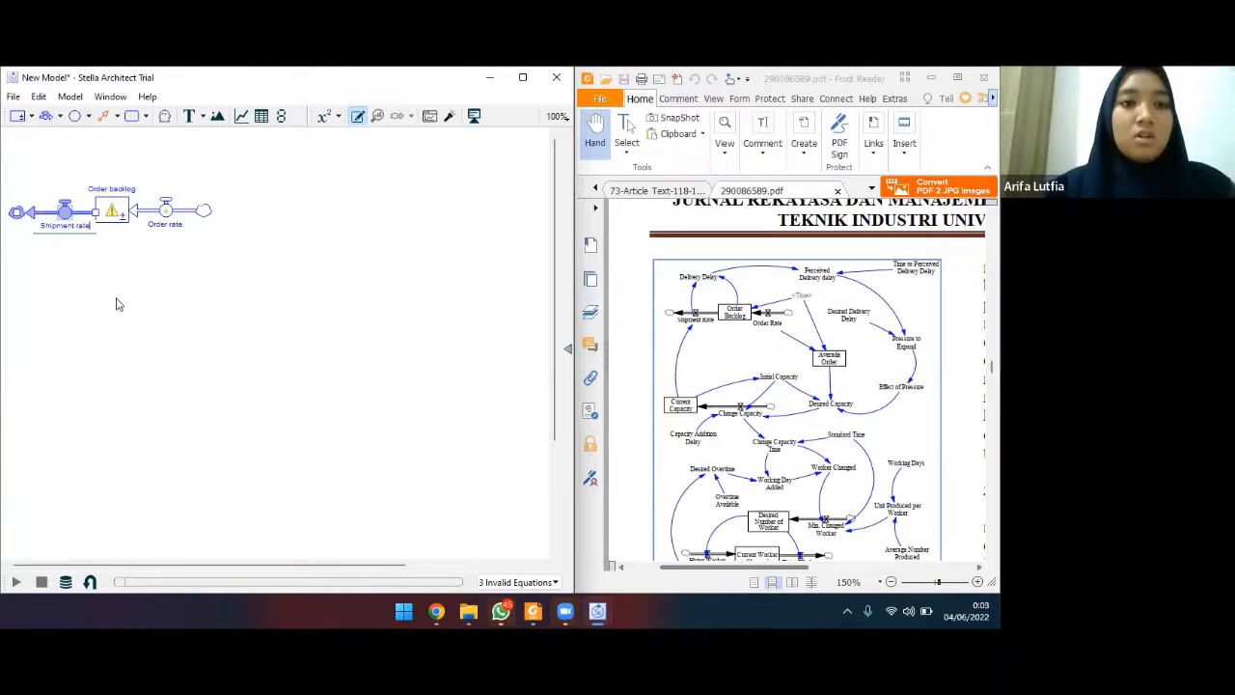
left_click(418, 319)
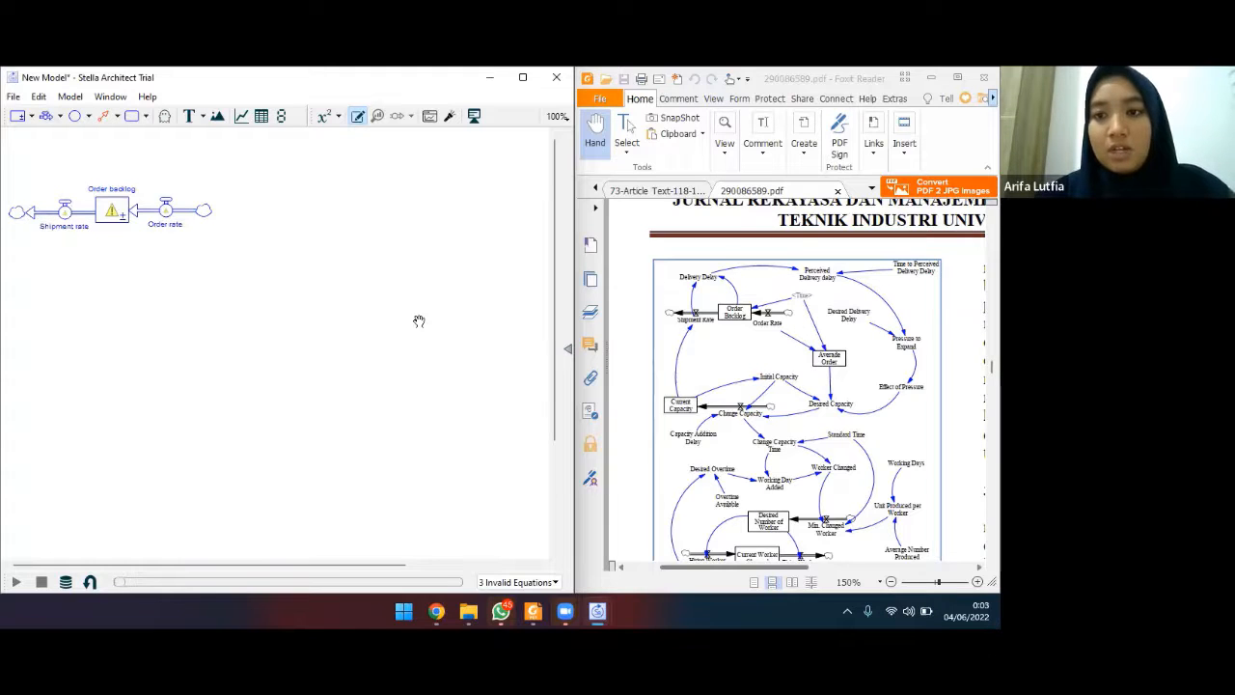
Add a second stock below and to the right of the Order rate flow and name it "Average order".
scroll(801, 329, "up", 1)
scroll(570, 261, "down", 1)
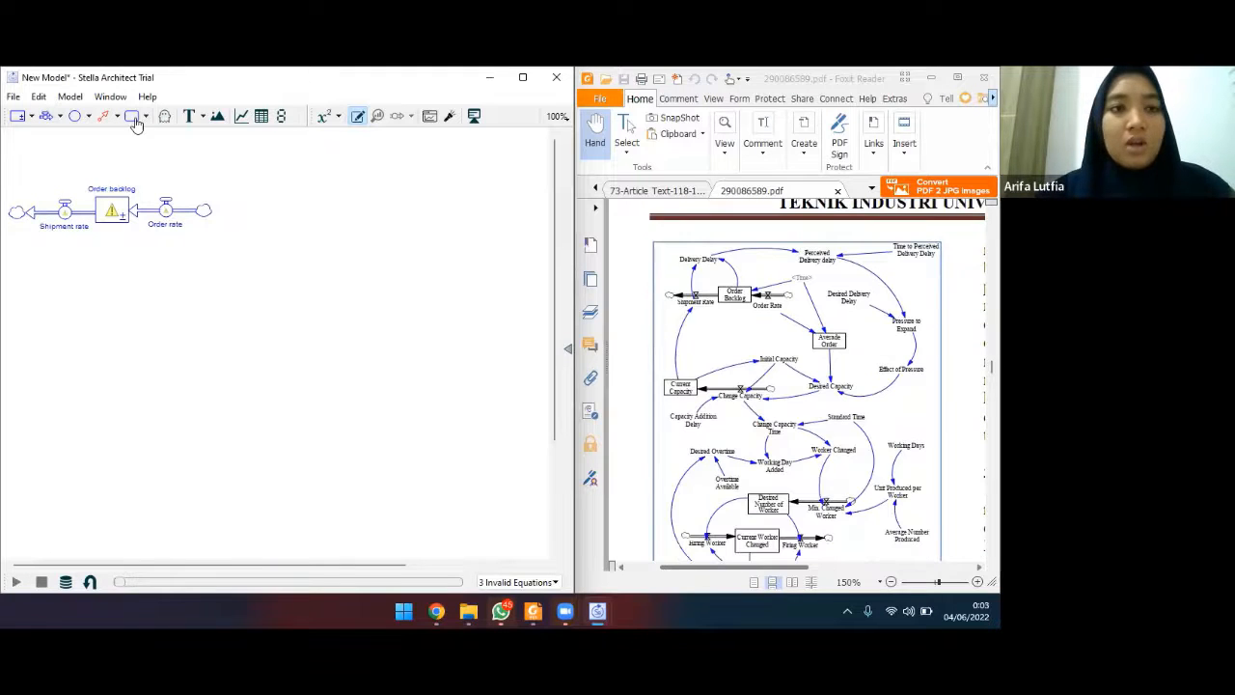
left_click(19, 116)
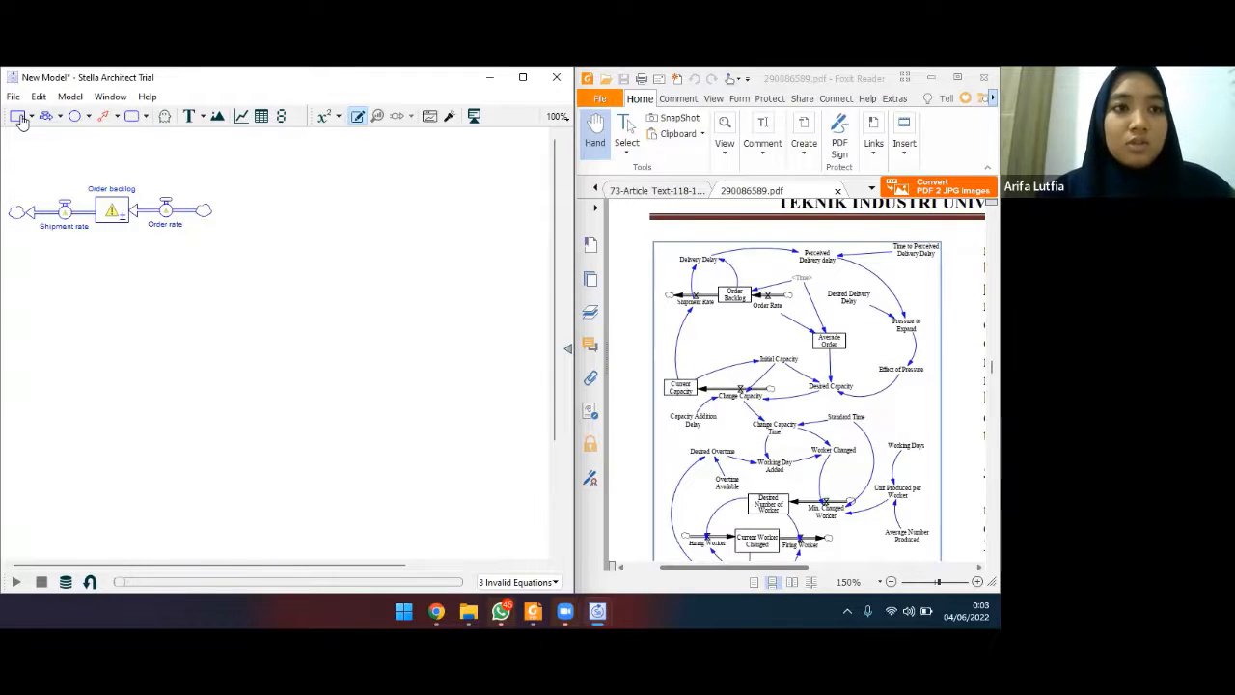
left_click(211, 315)
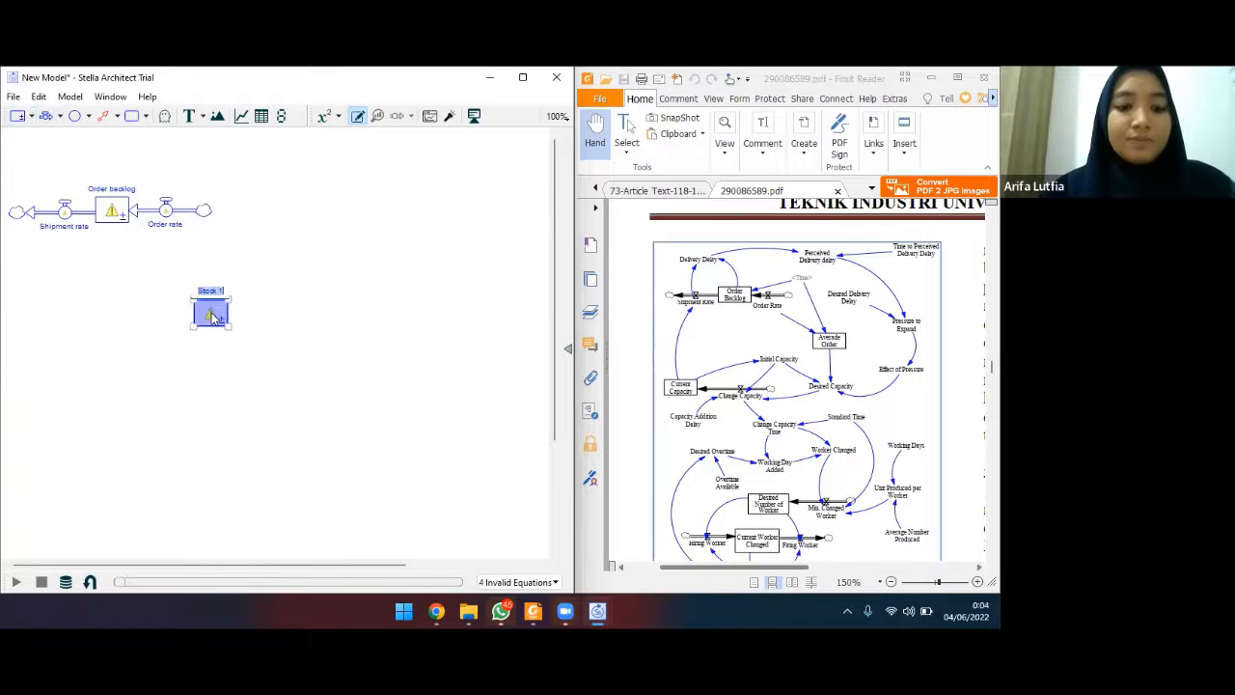
type("Avera")
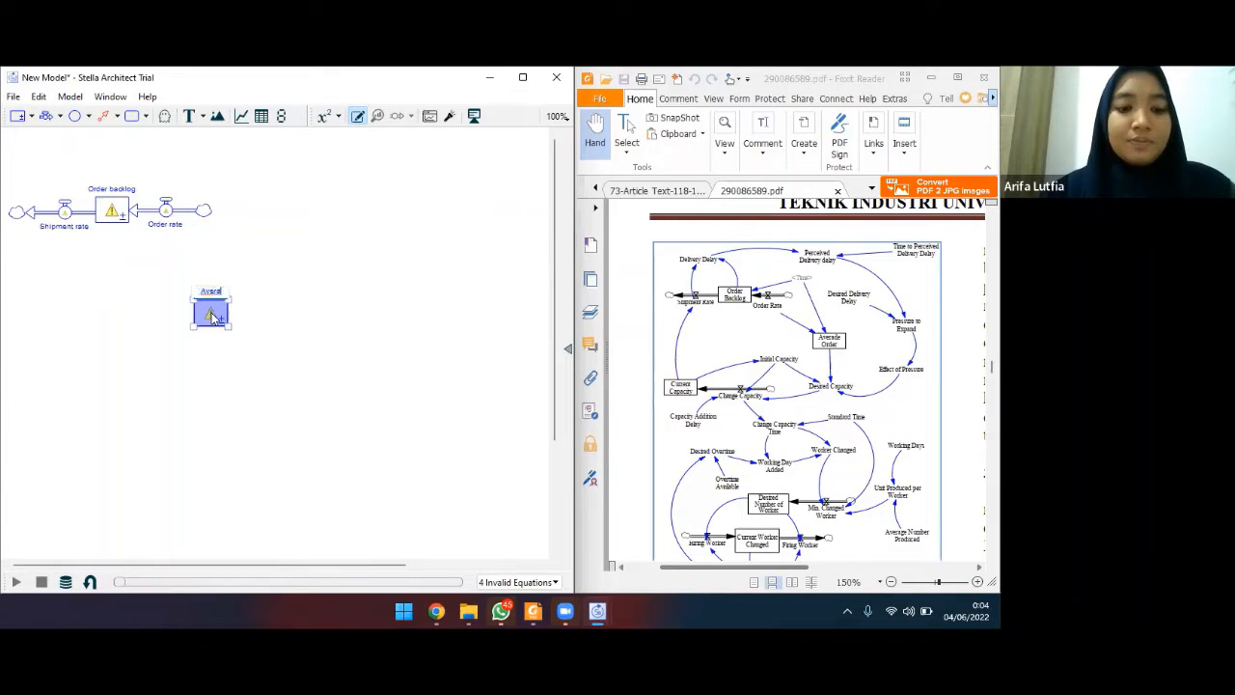
type("ge order")
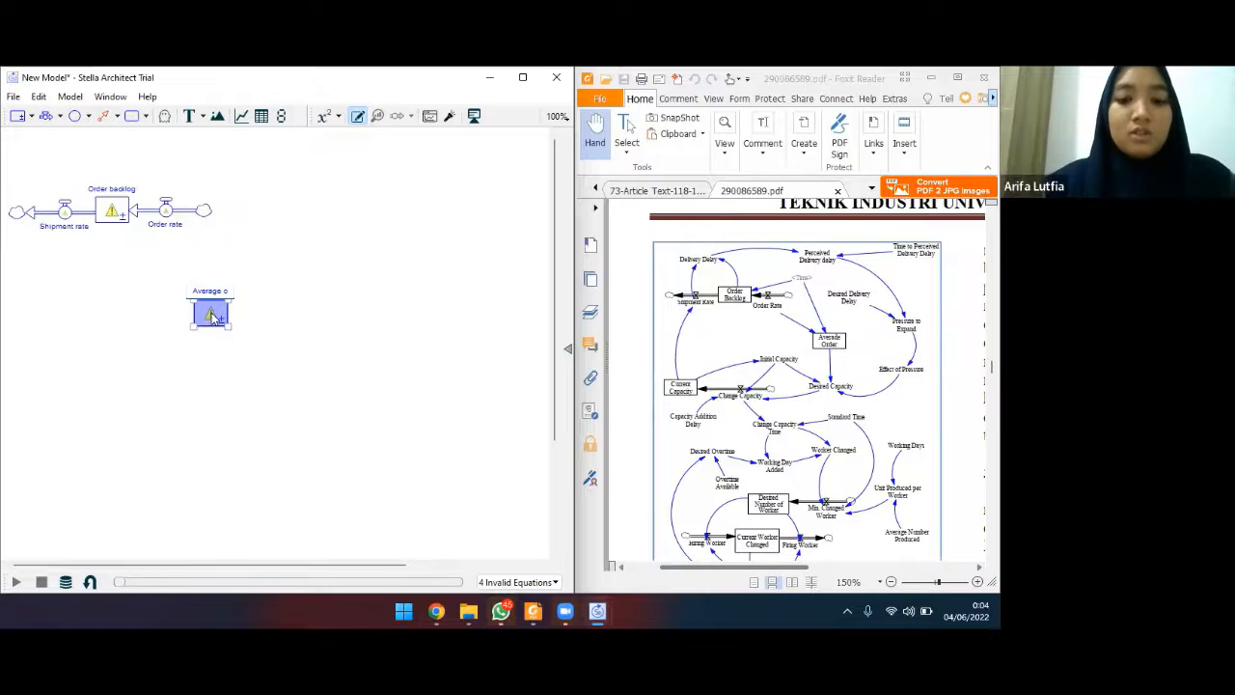
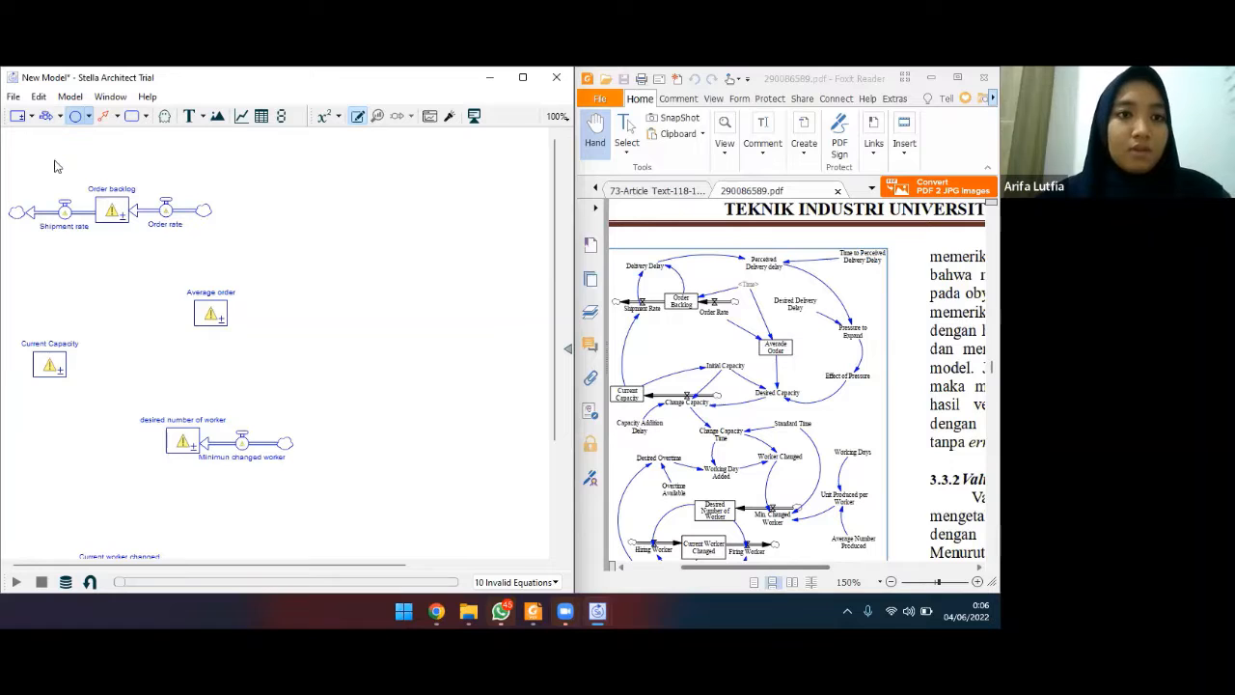
Add a converter named "Delivery delay" above the Shipment rate flow and draw a connector to it from the Order backlog stock.
left_click(54, 159)
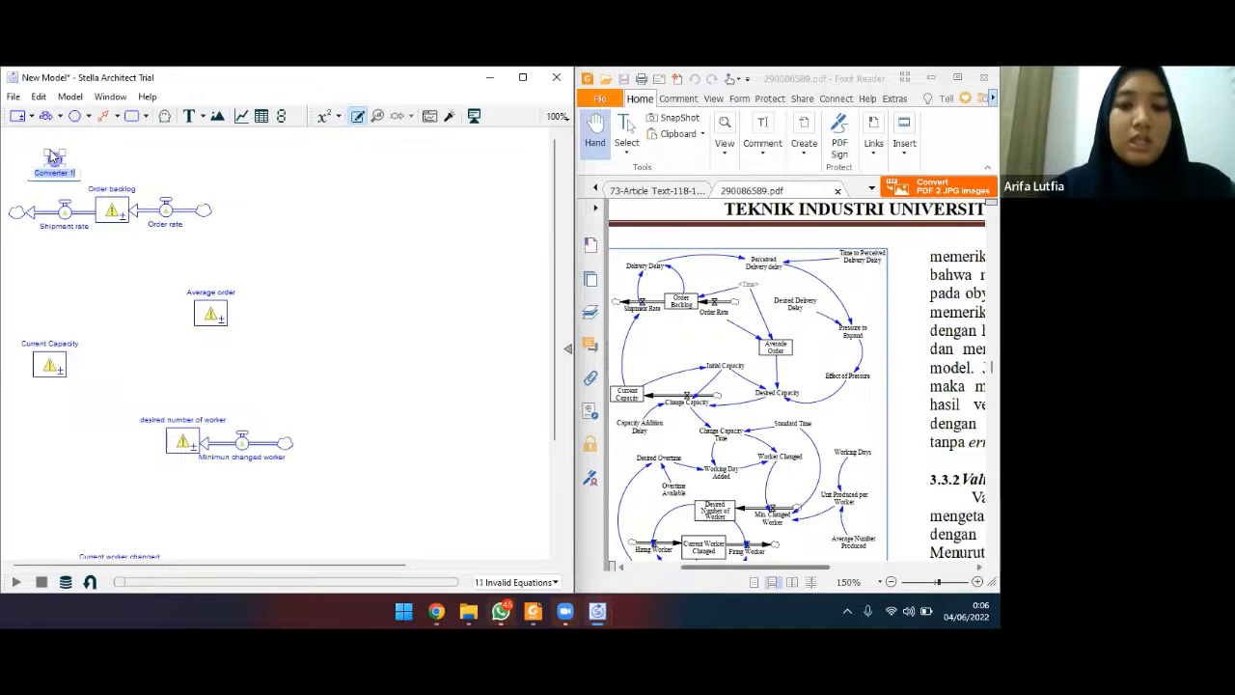
type("D")
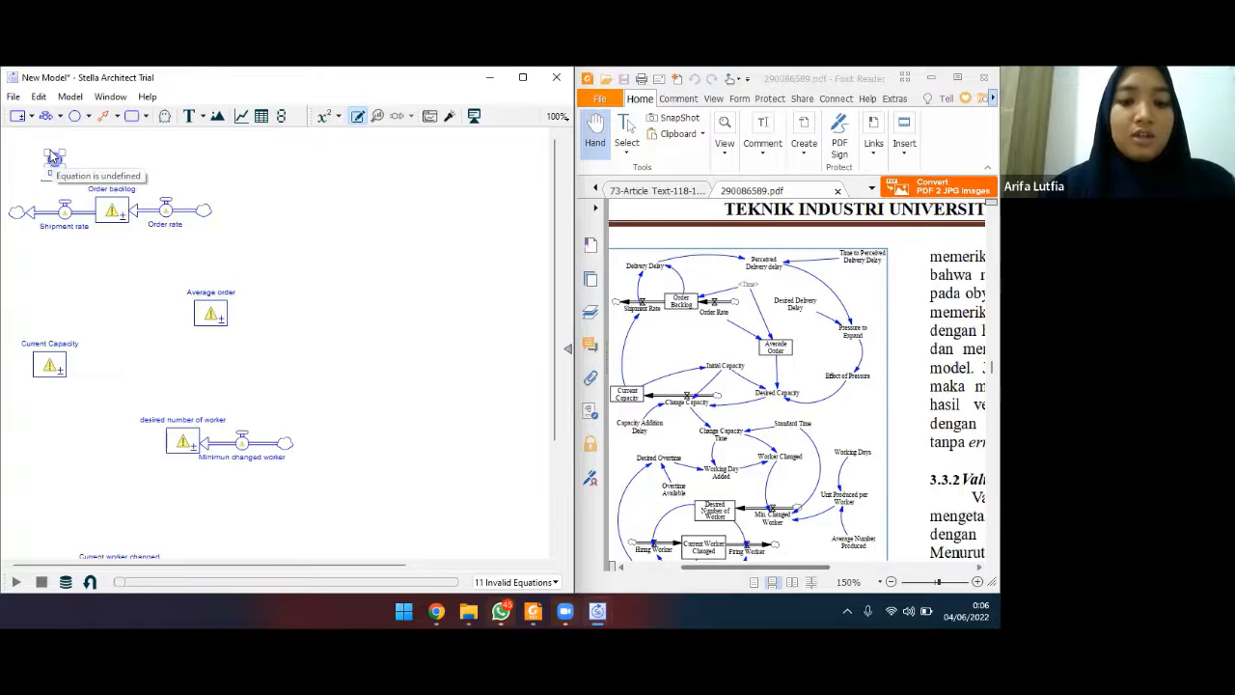
type("elivery")
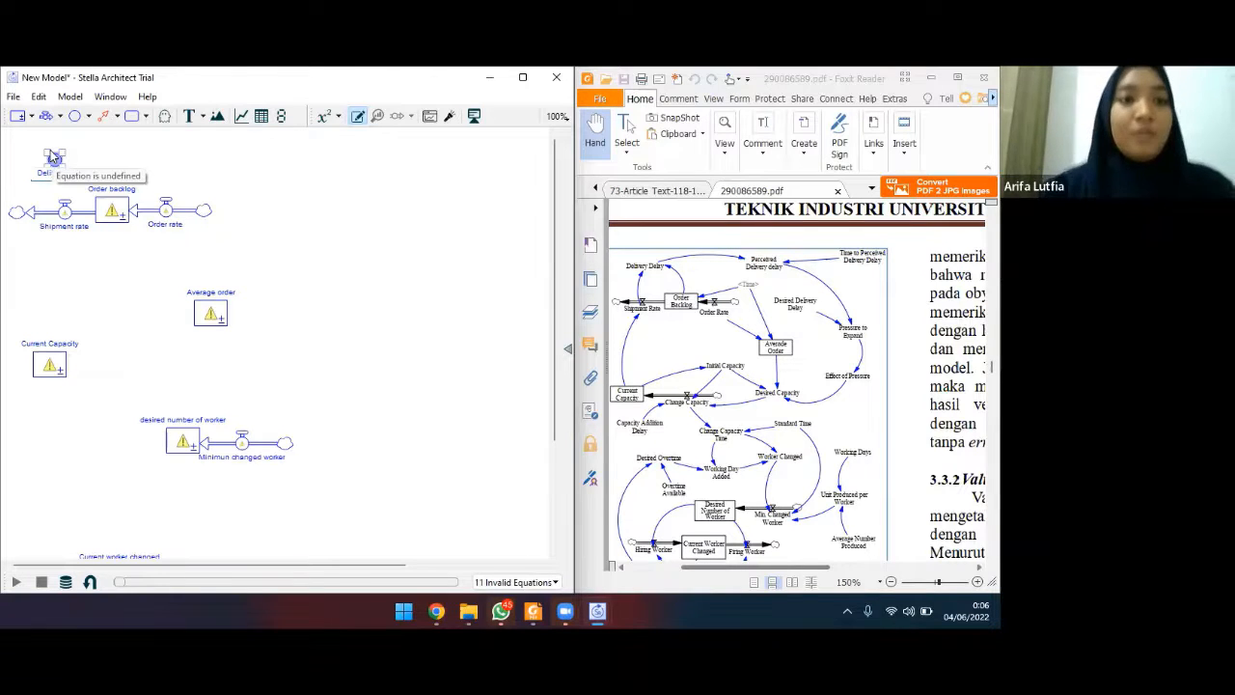
type(" delay")
left_click(195, 162)
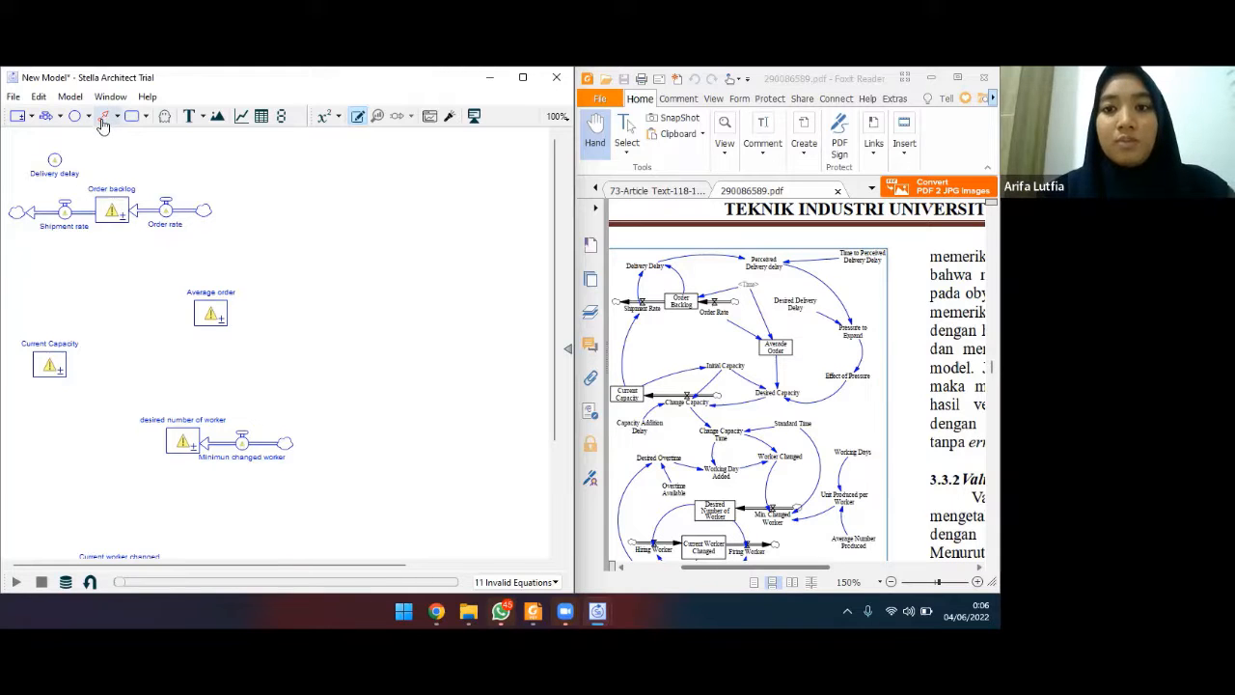
left_click(102, 120)
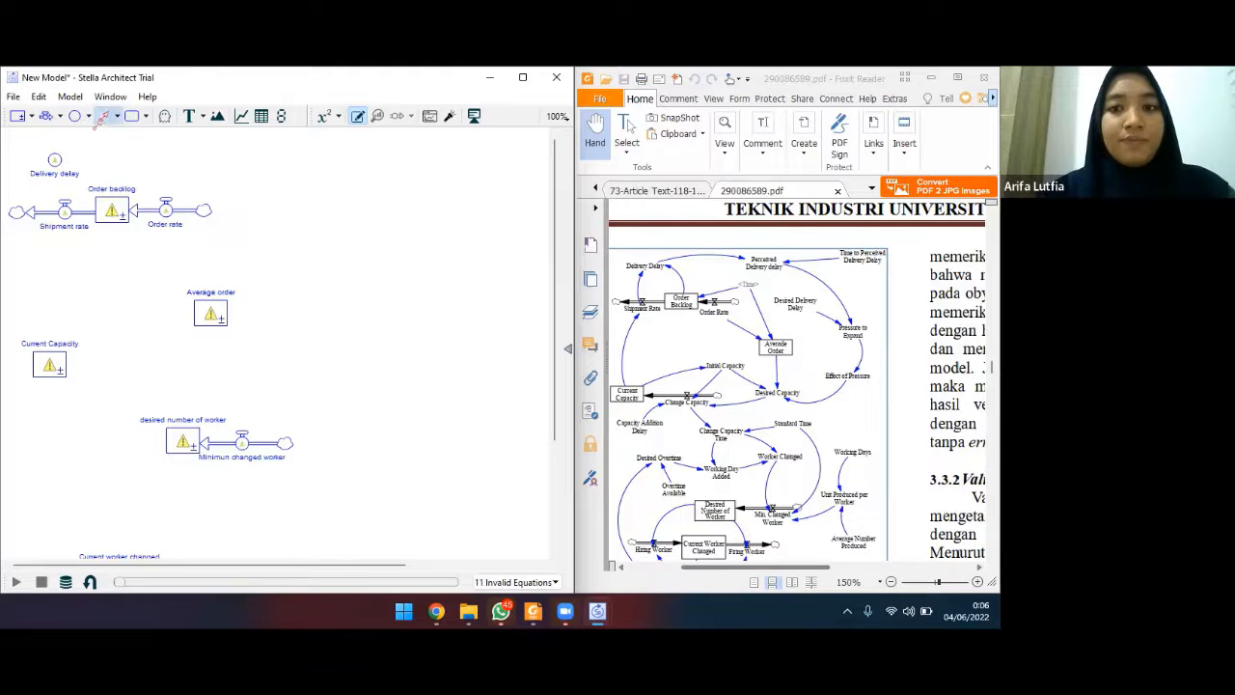
left_click_drag(56, 158, 110, 198)
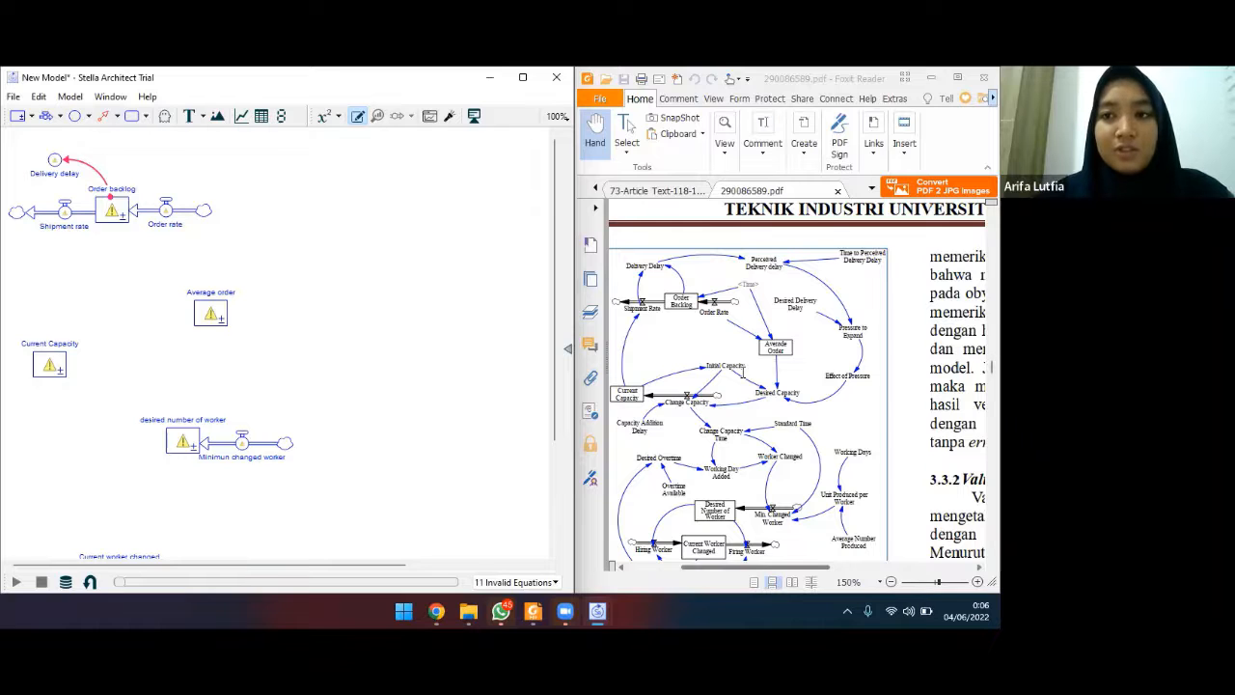
scroll(742, 371, "down", 1)
scroll(742, 371, "left", 2)
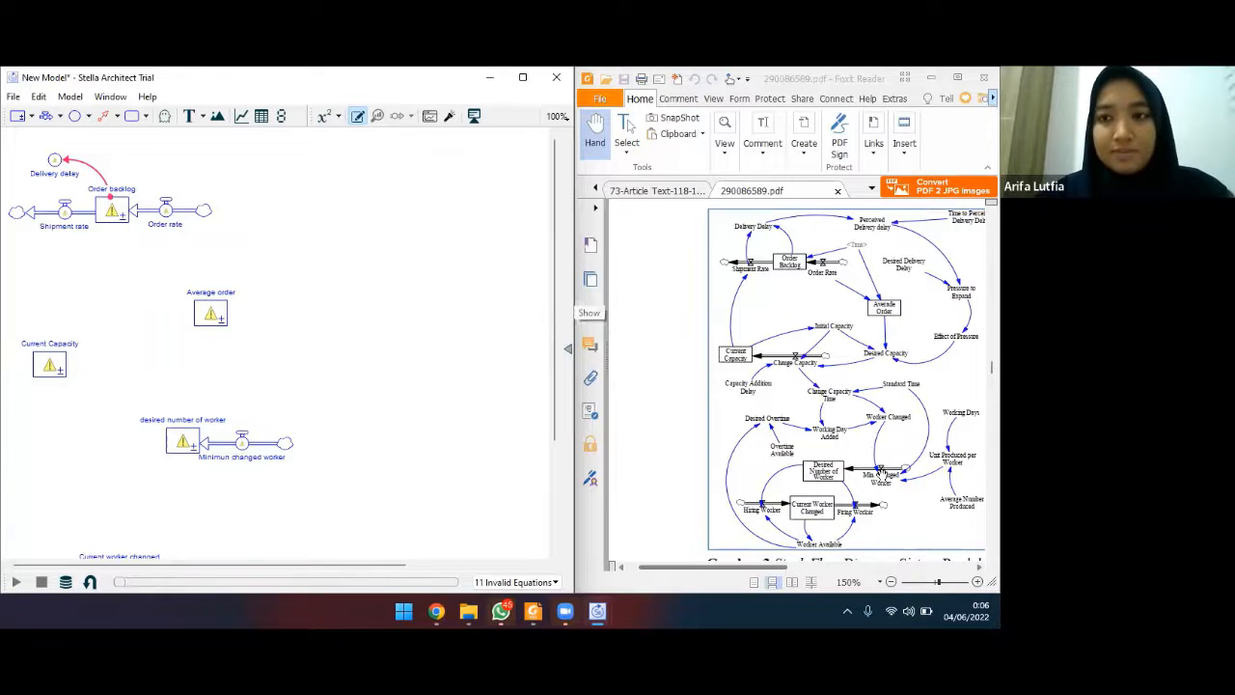
left_click(936, 446)
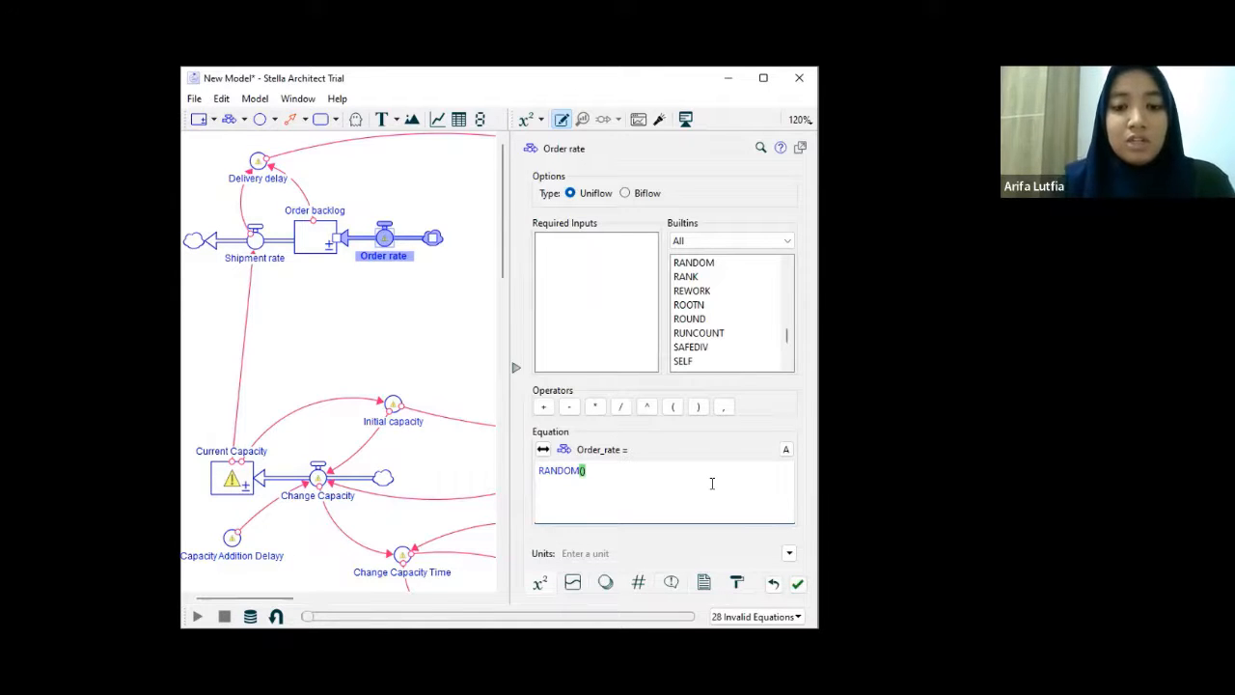
Complete the Order rate flow's equation as RANDOM(1700; 4000; 1700) and apply it.
type("1700")
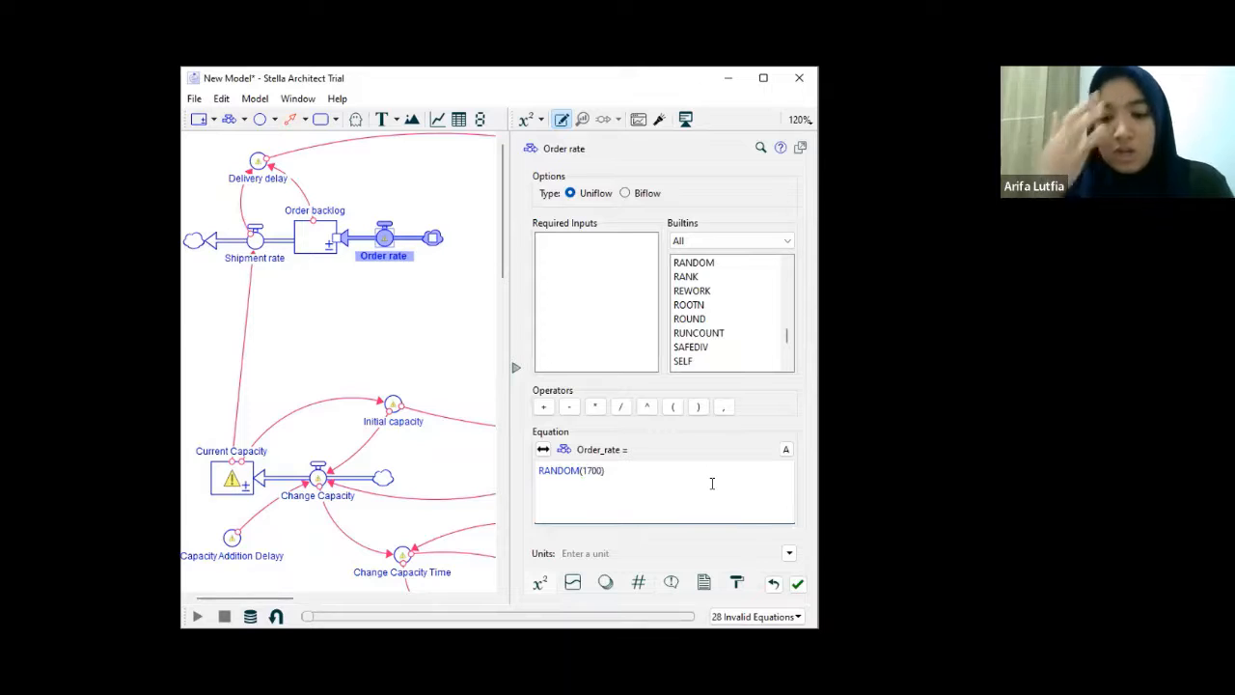
type(", ")
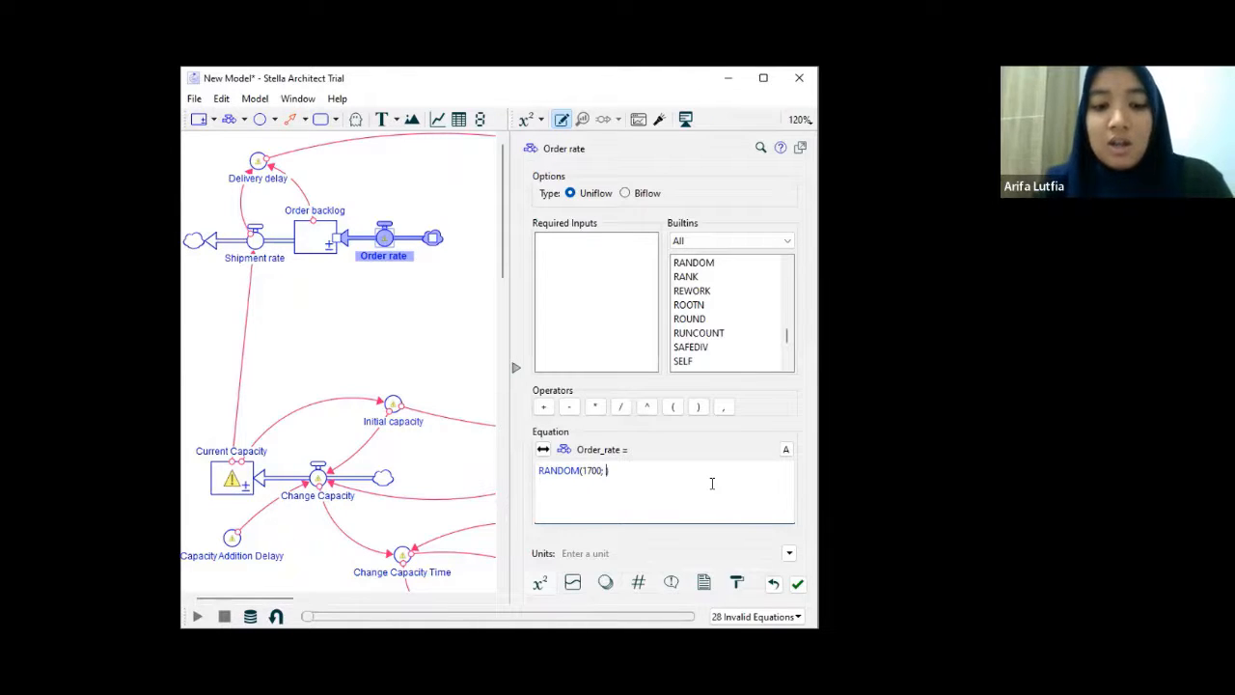
type("4000, ")
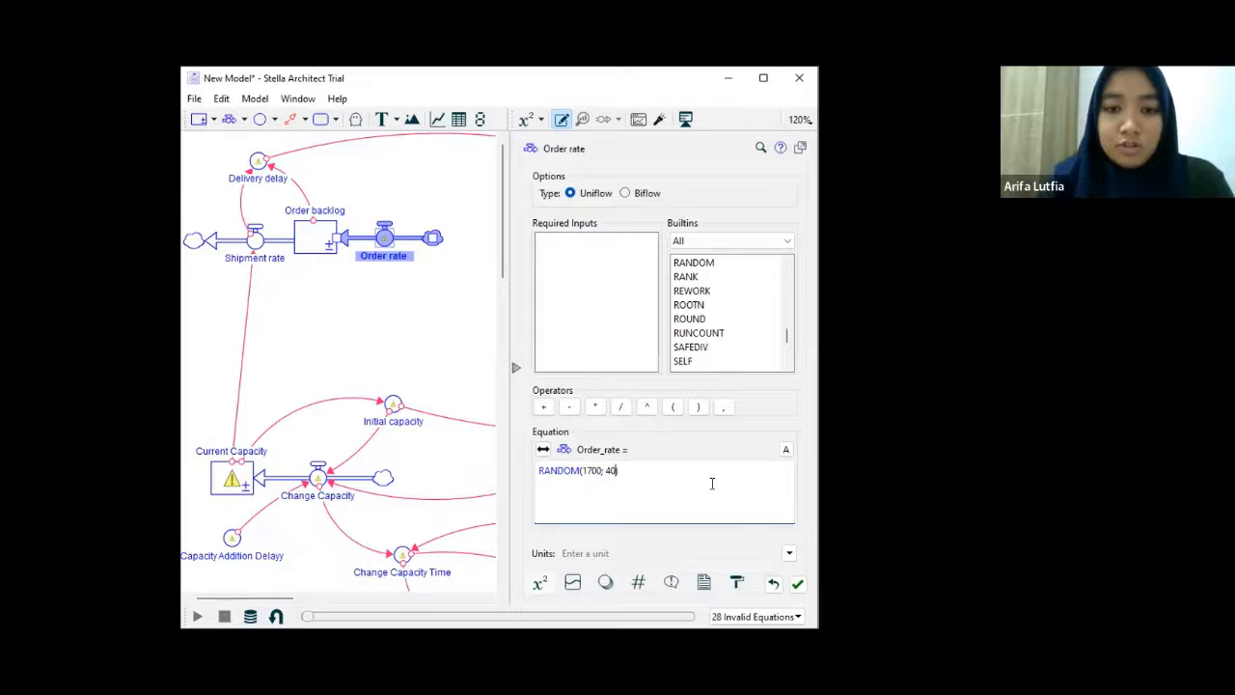
type("1")
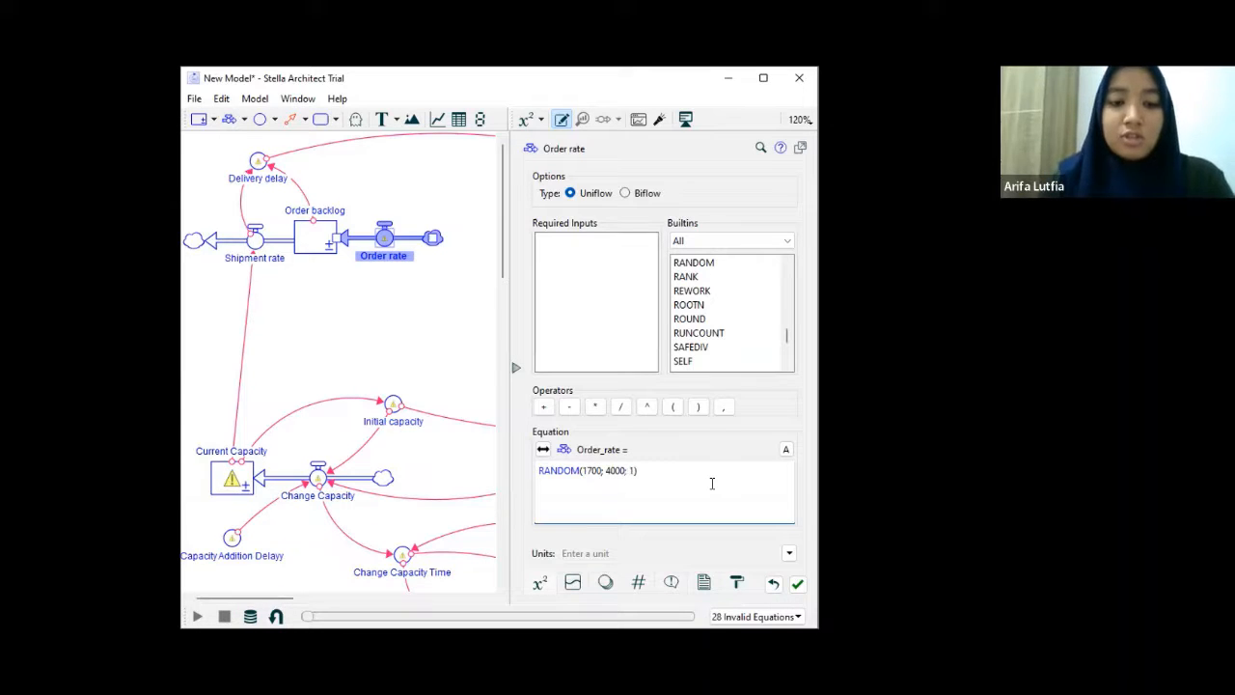
type("700")
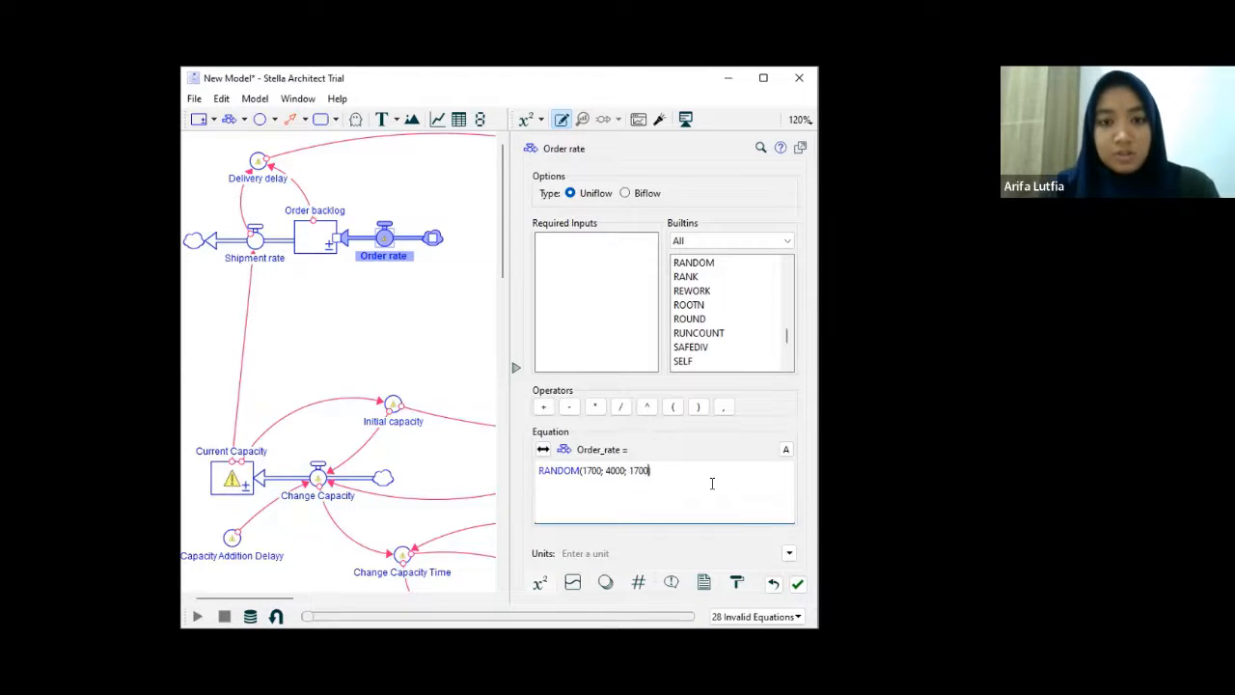
left_click(798, 585)
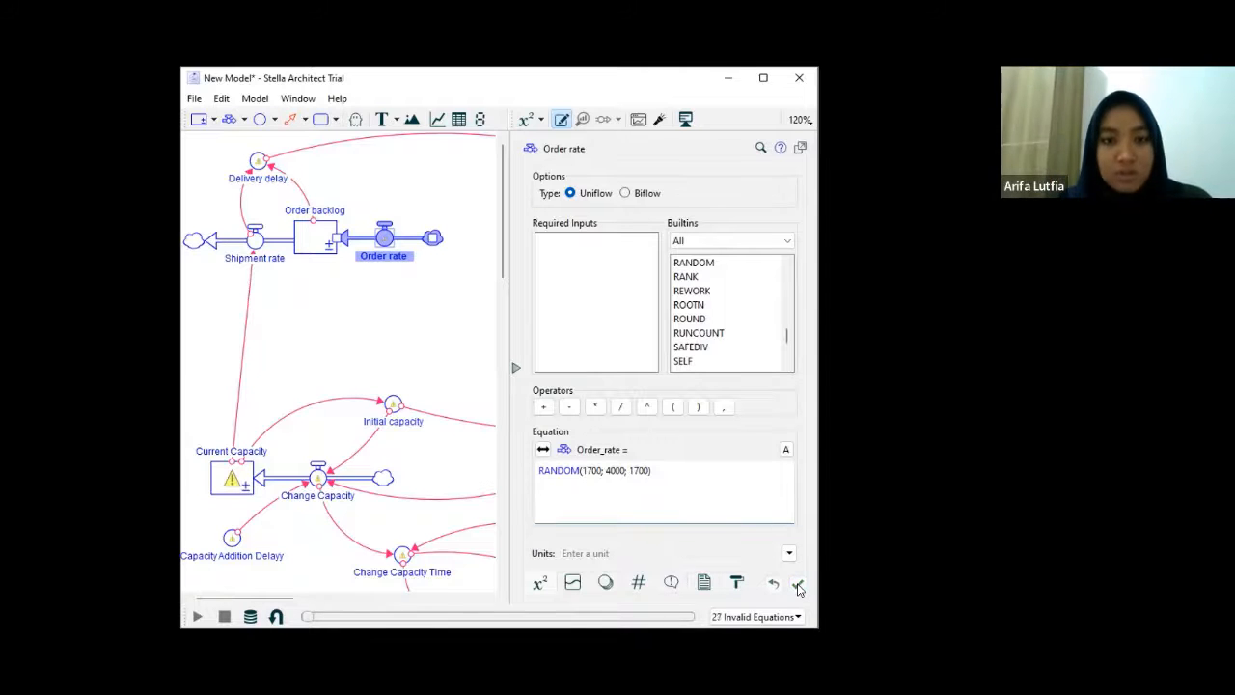
left_click(386, 320)
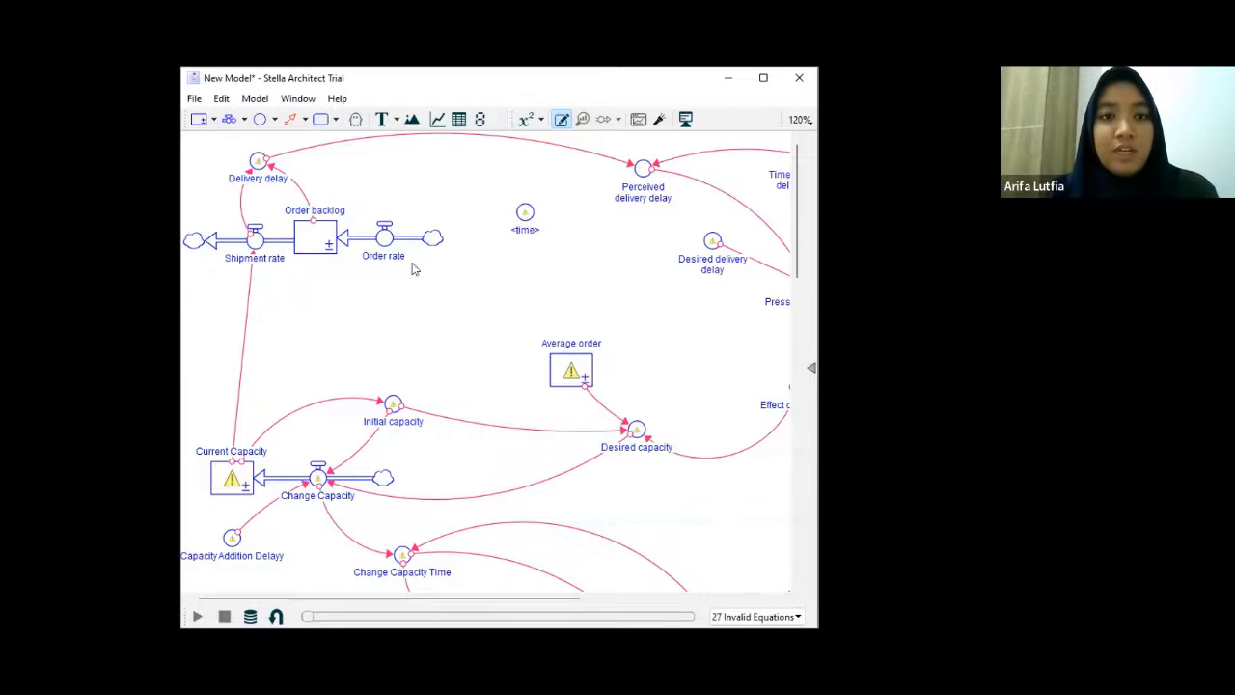
Define the Delivery delay converter's equation as Order_backlog/Shipment_rate.
double_click(258, 160)
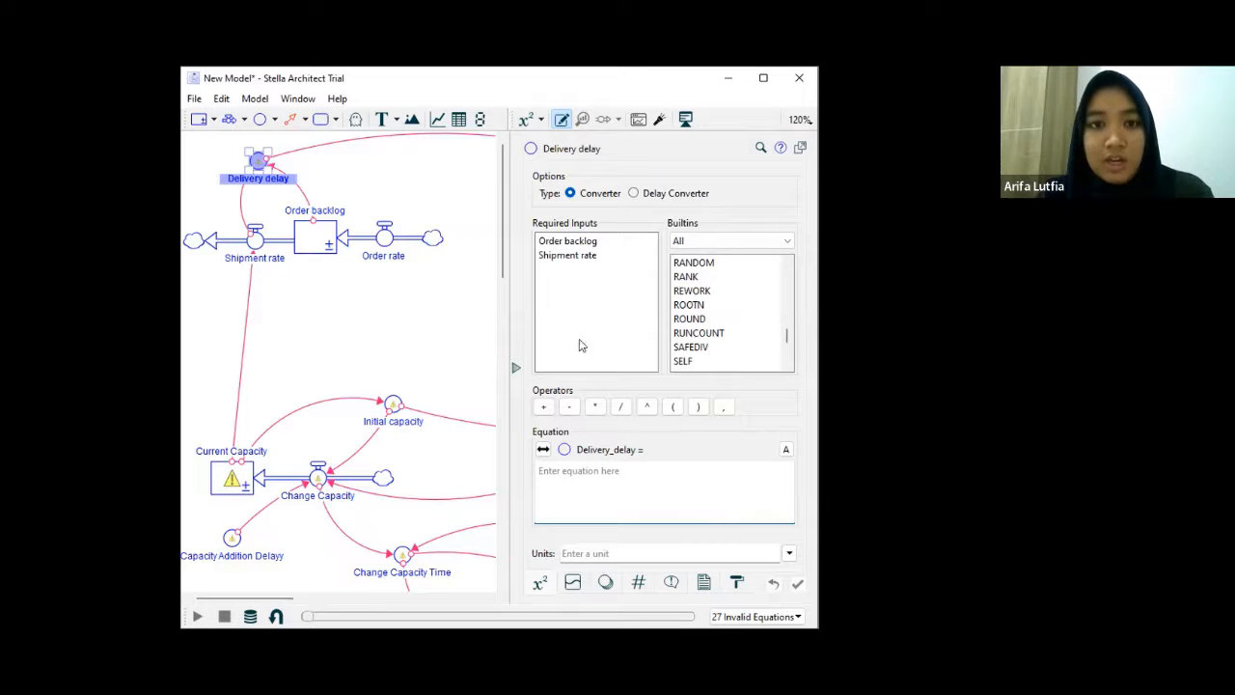
left_click(579, 244)
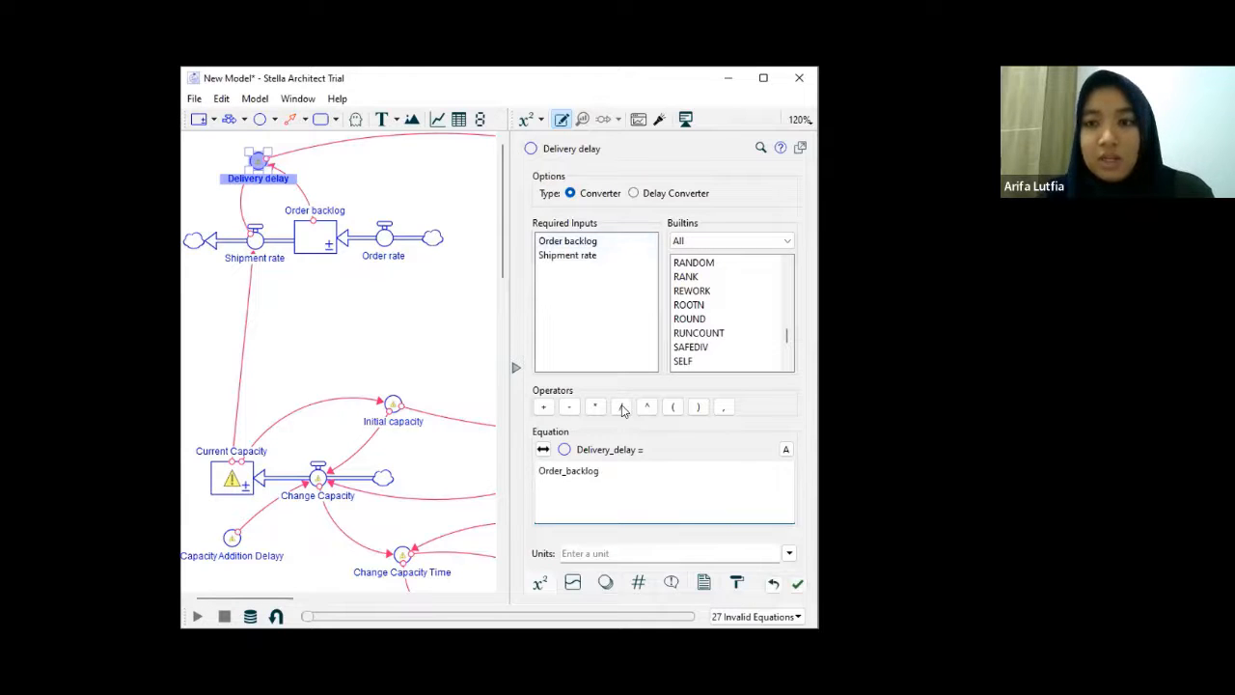
left_click(621, 407)
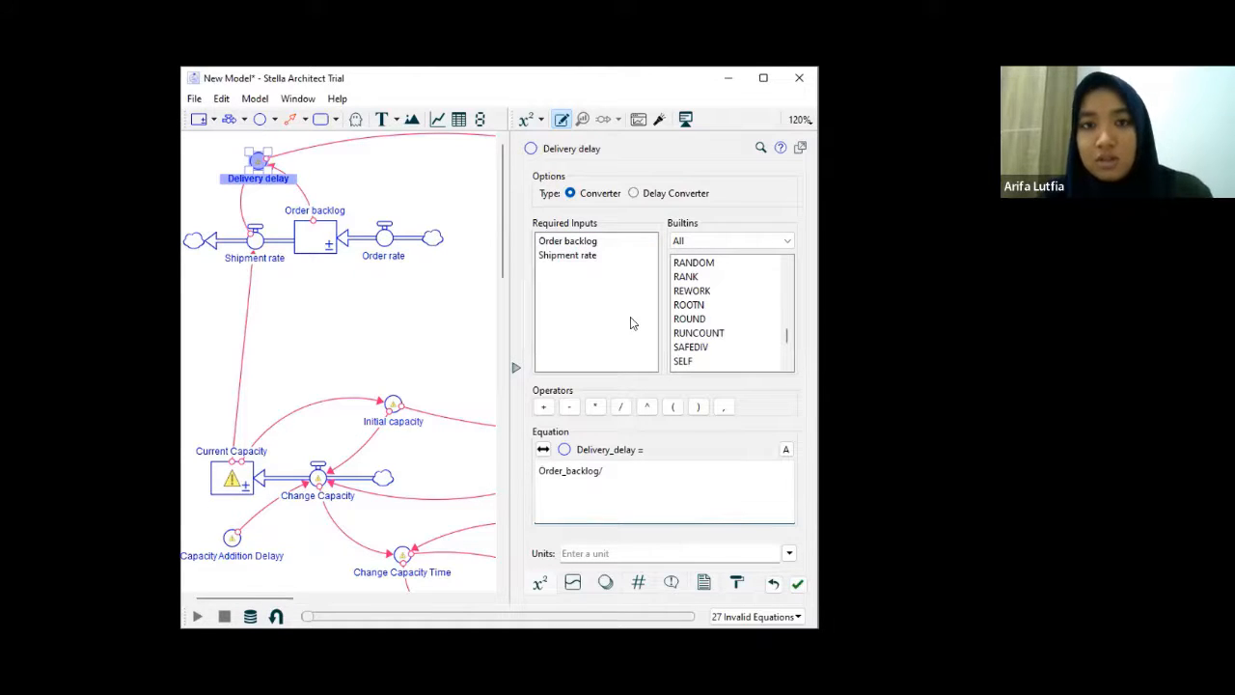
left_click(580, 256)
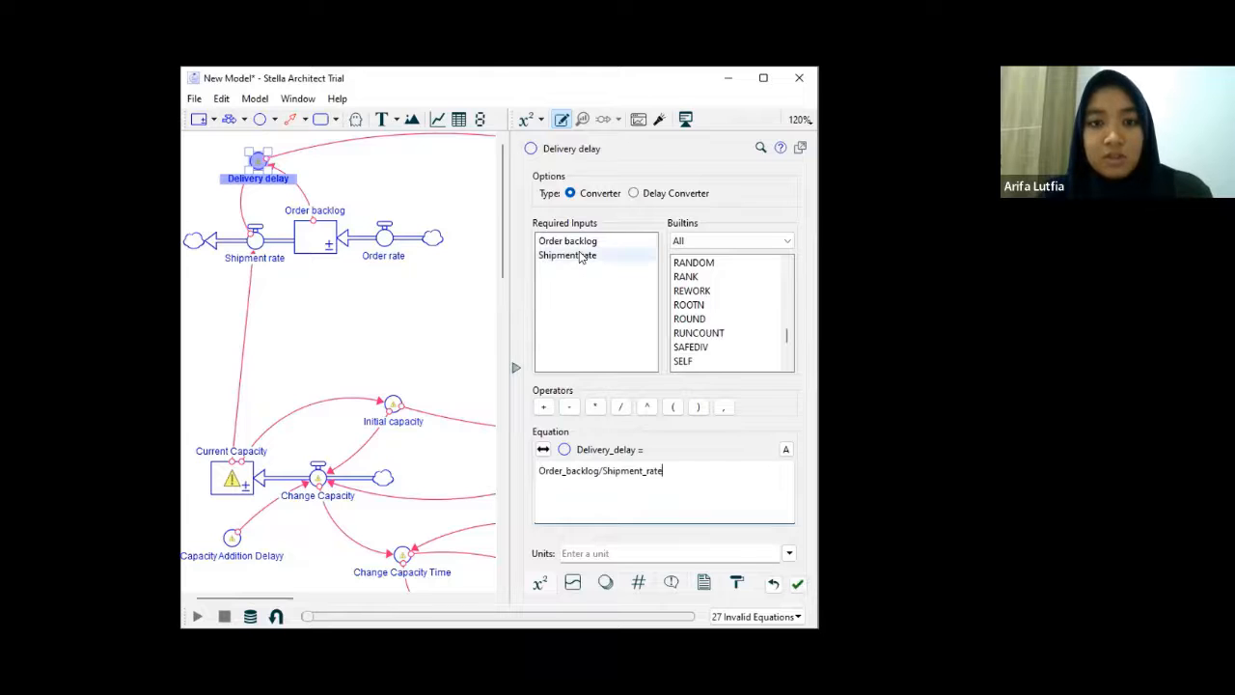
left_click(798, 585)
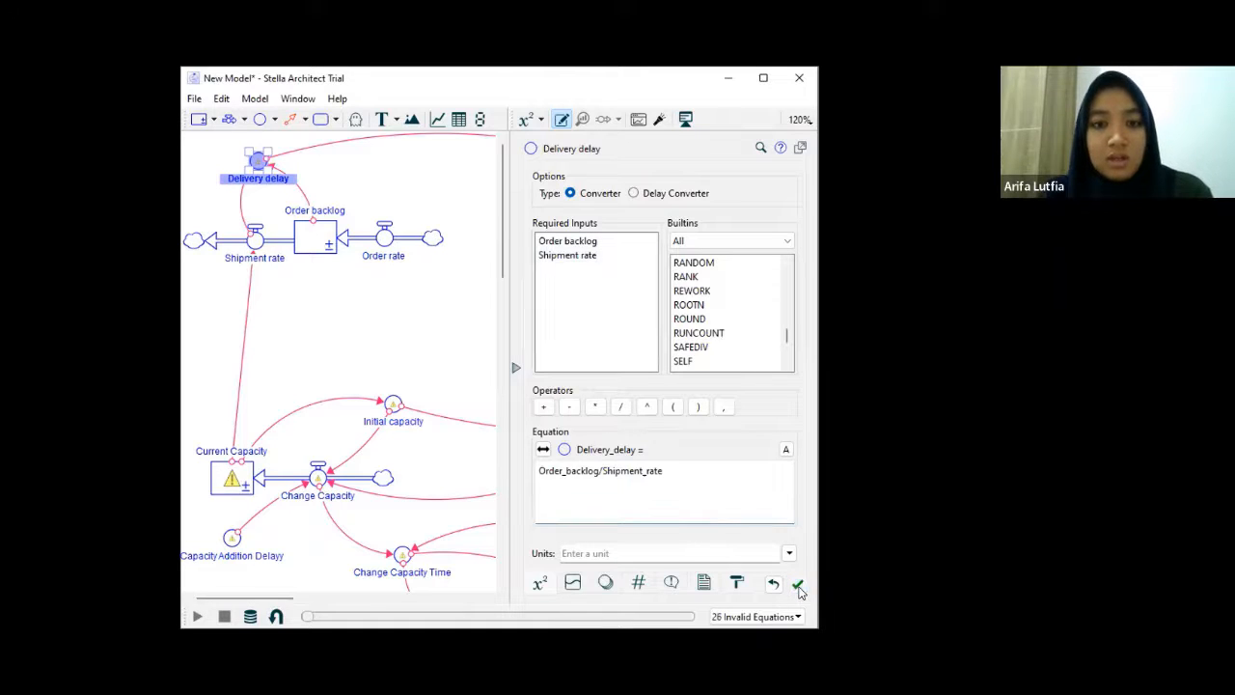
left_click(567, 313)
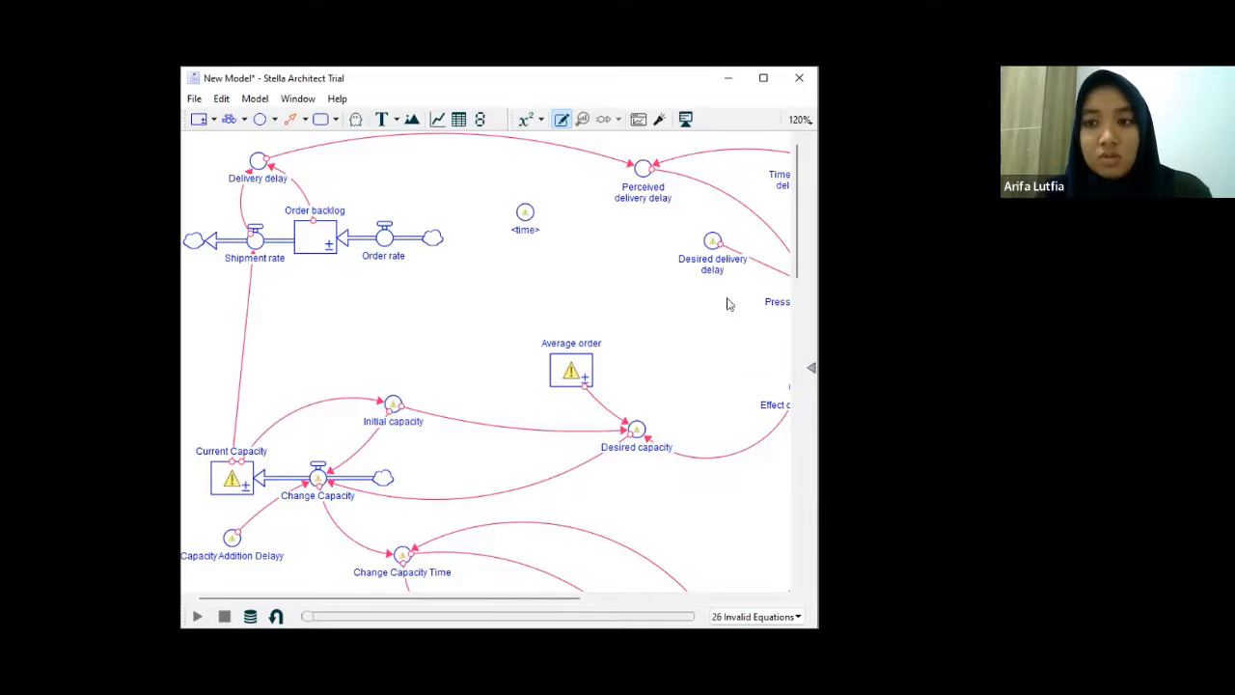
Set the Desired delivery delay converter's equation to 1.
left_click(711, 241)
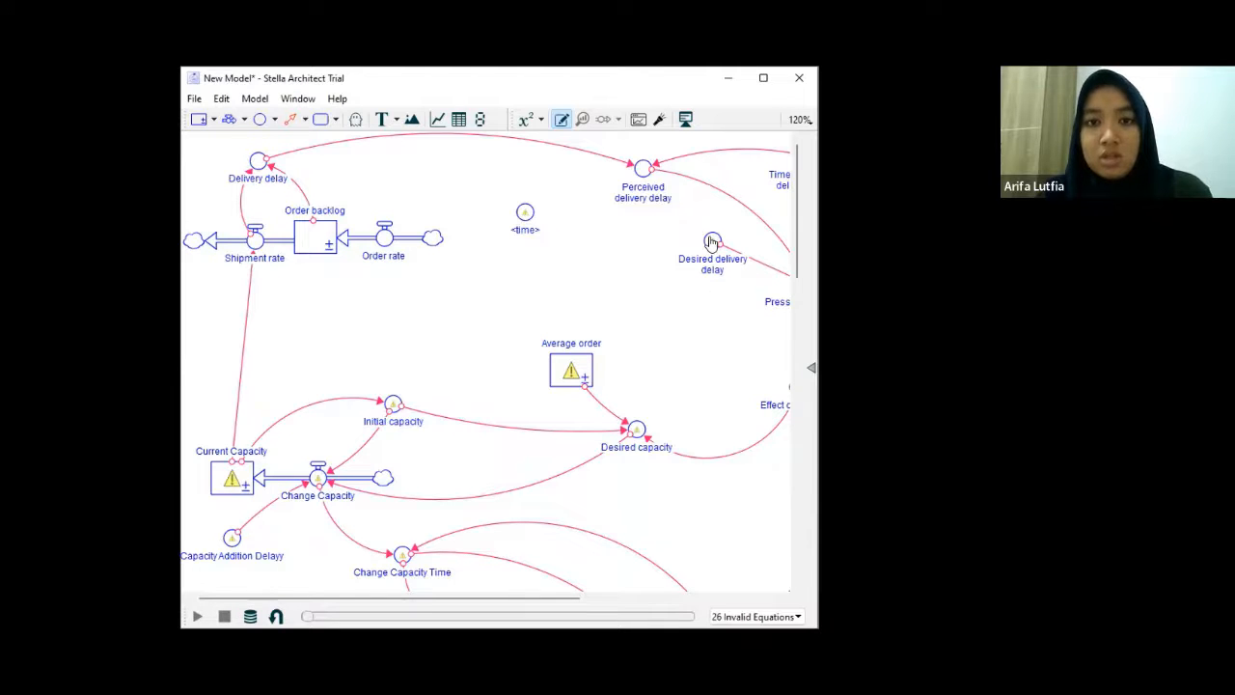
double_click(711, 241)
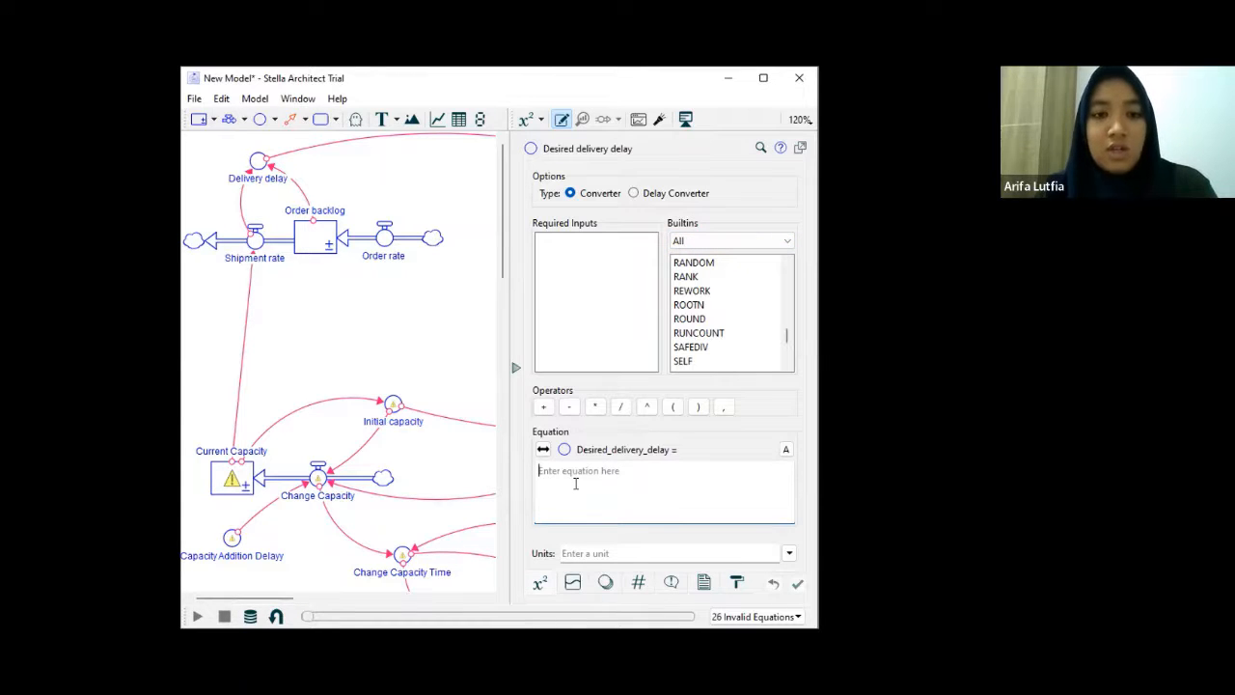
type("1")
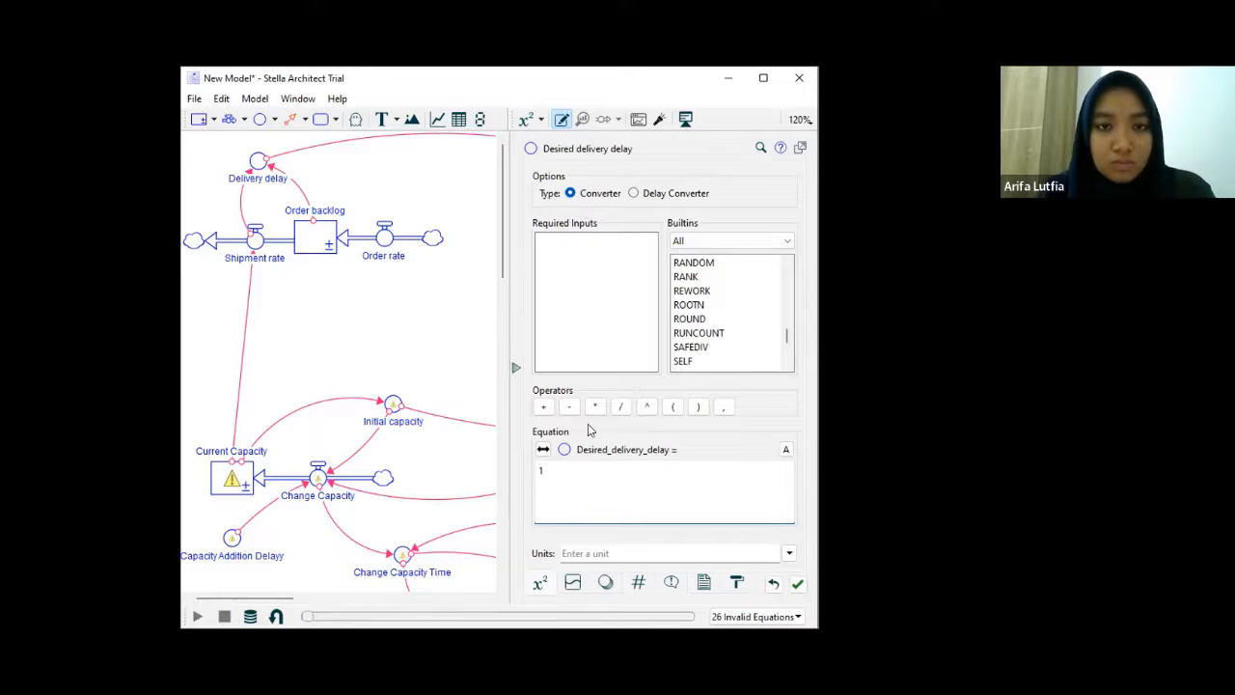
left_click(797, 586)
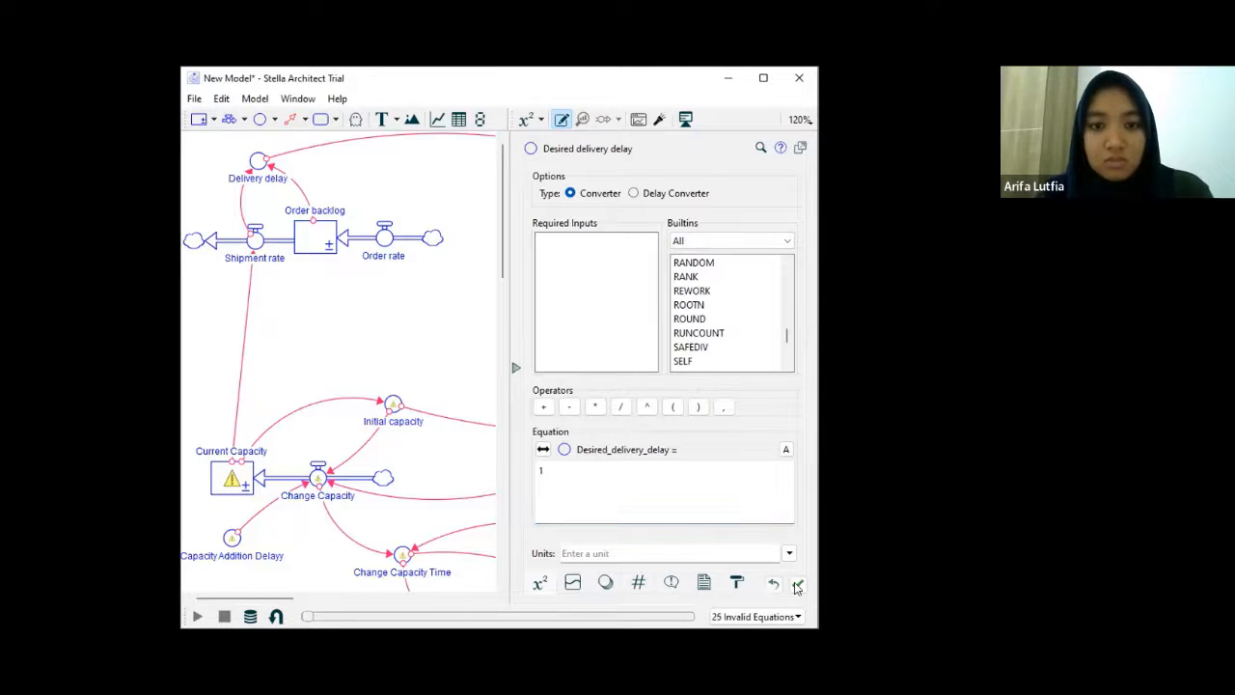
left_click(434, 289)
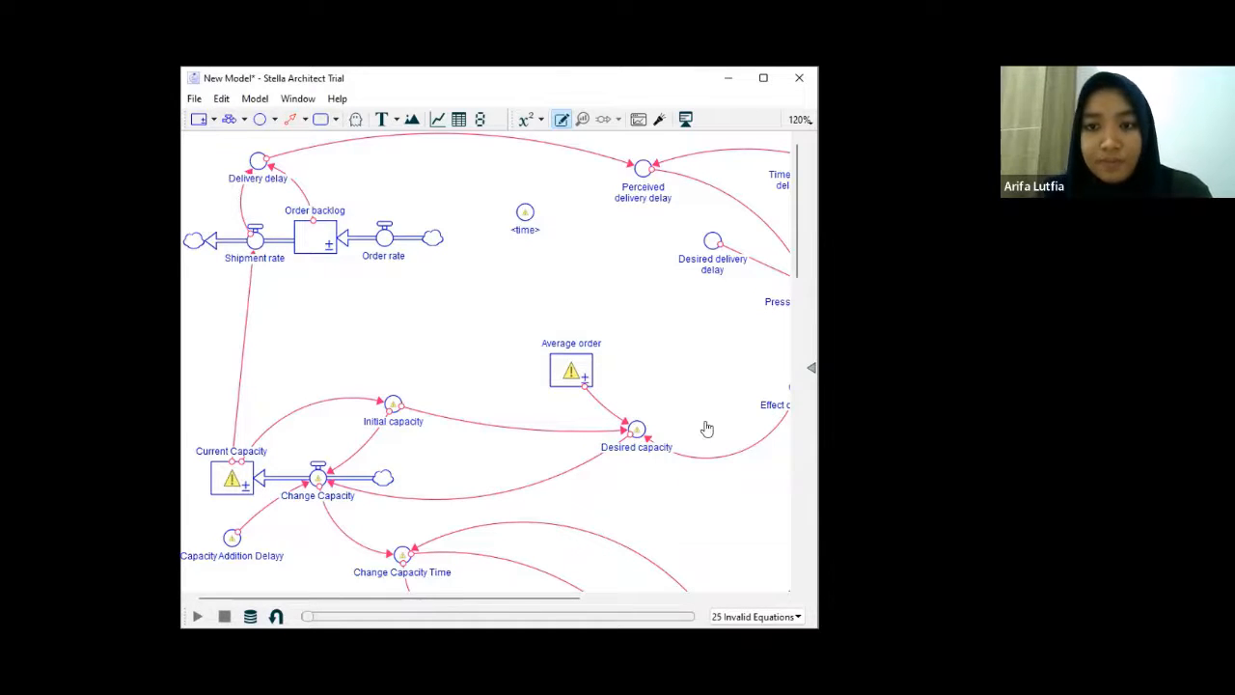
Try to define the Initial capacity converter's equation as DELAY1(Current_Capacity).
double_click(393, 403)
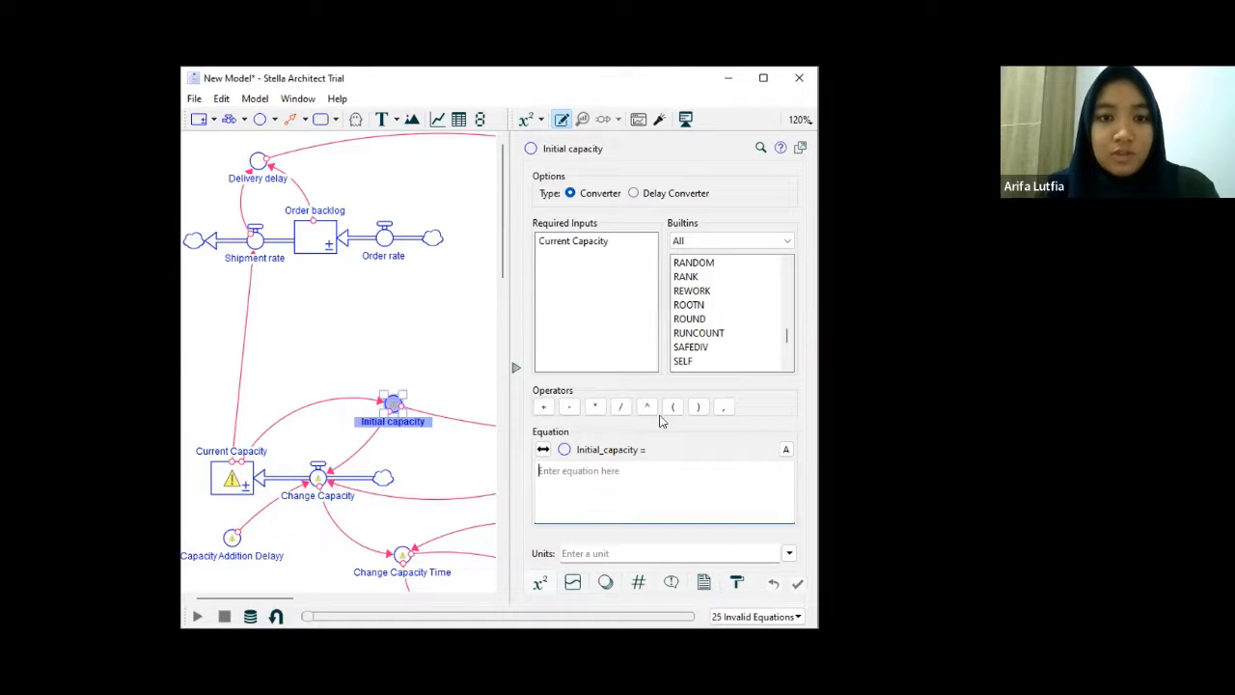
type("DELAY1()")
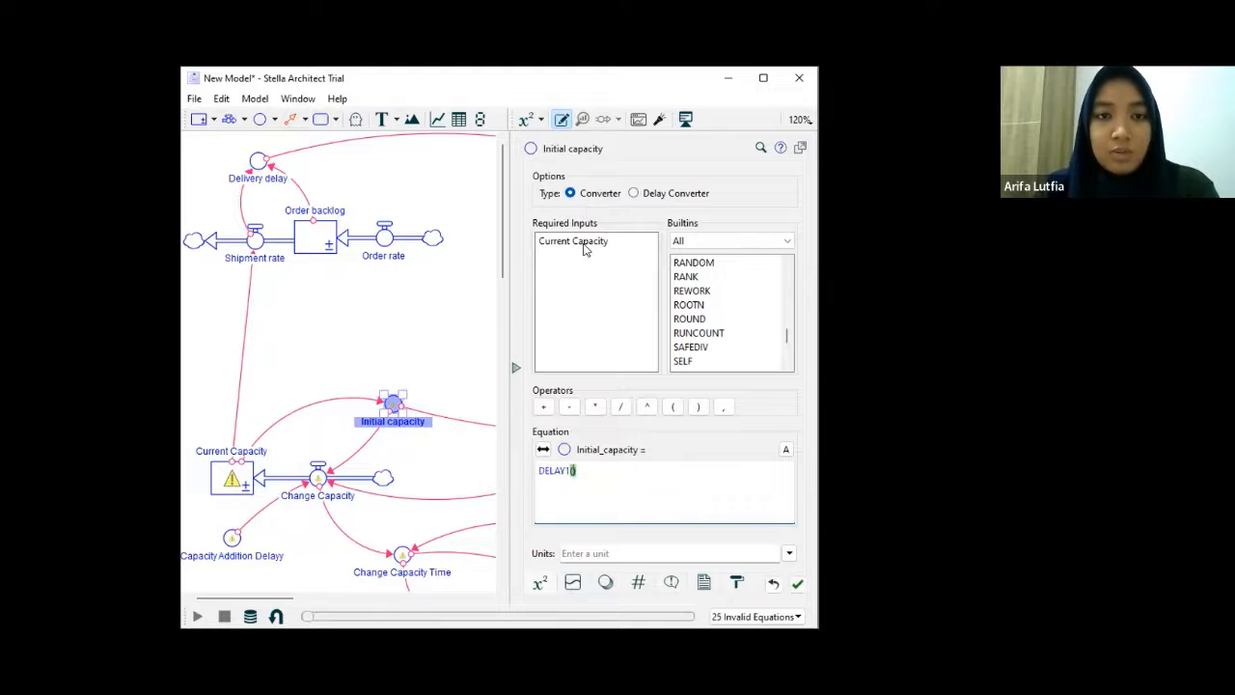
left_click(583, 242)
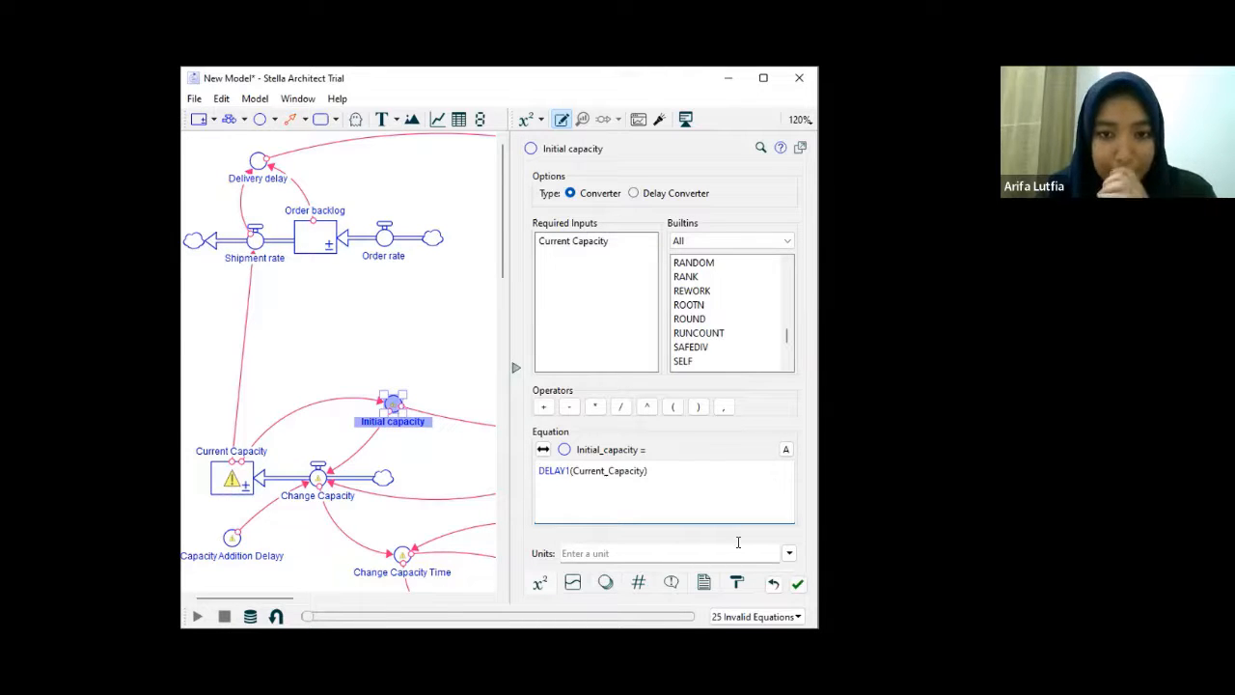
left_click(795, 584)
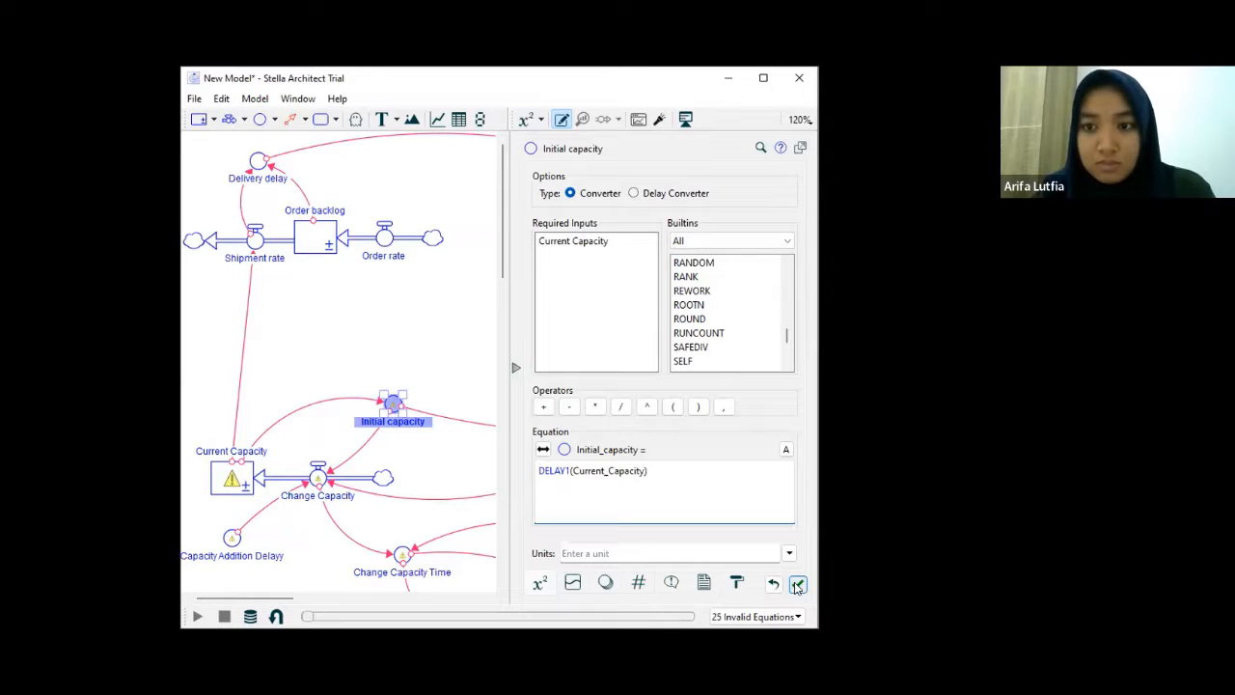
left_click(797, 584)
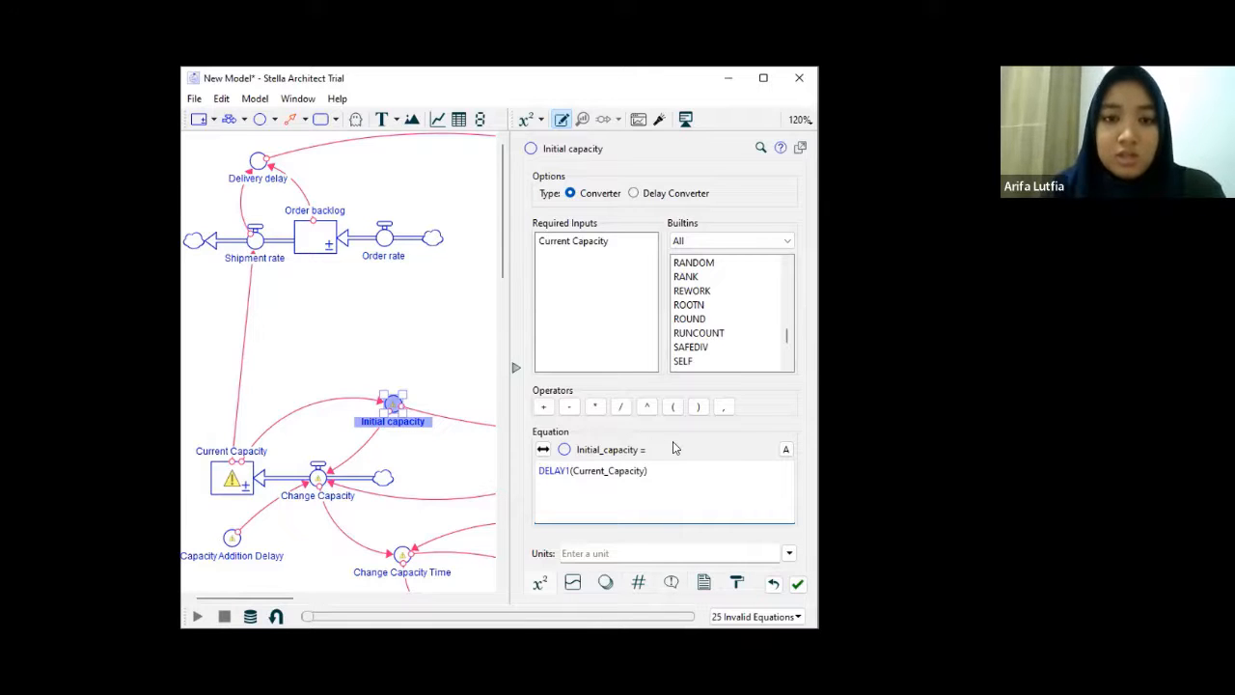
type("; m")
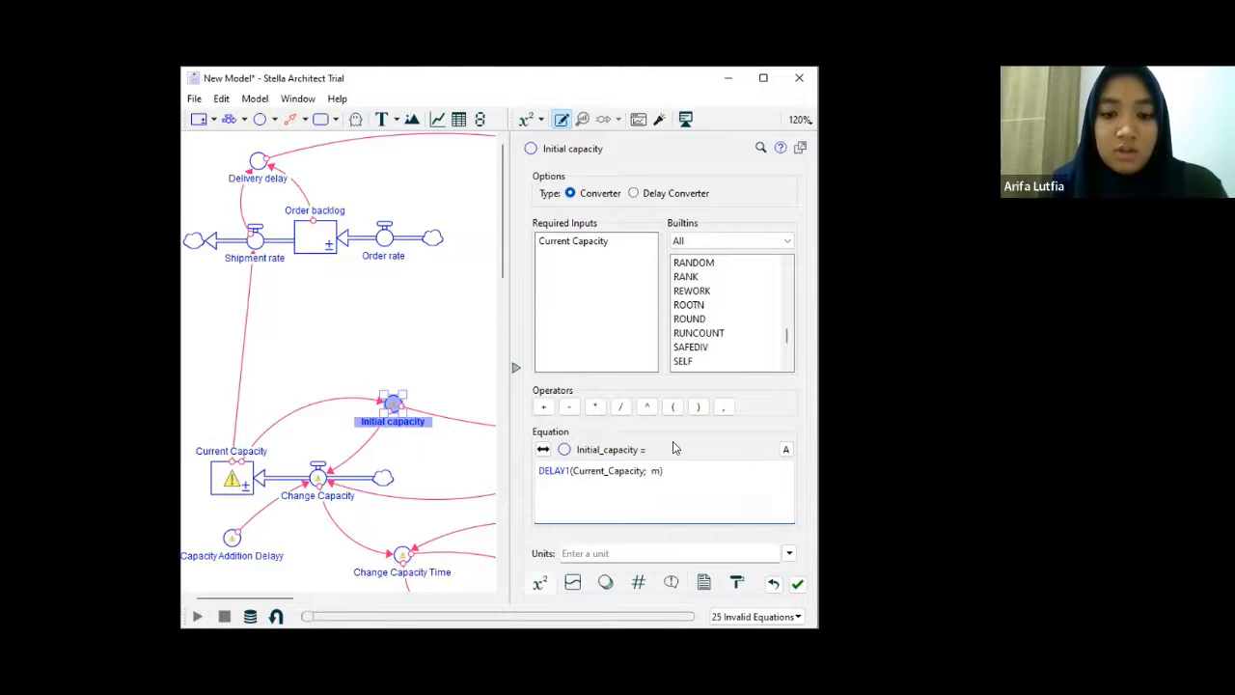
type("o")
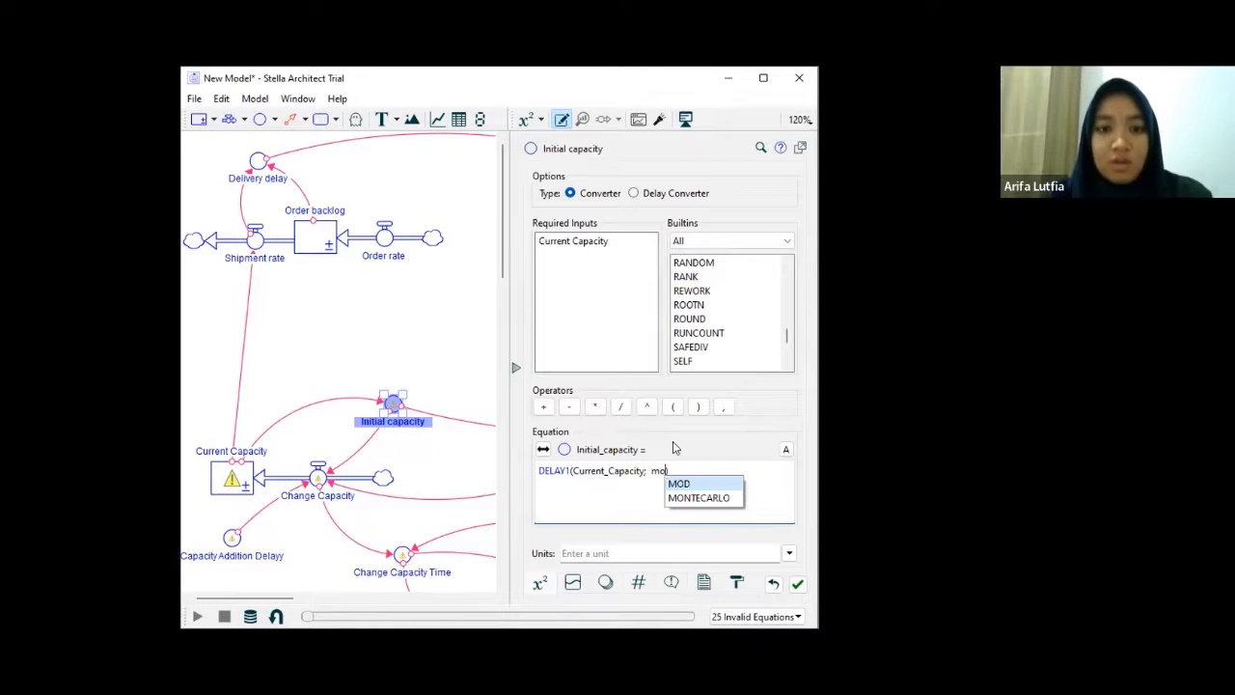
key("BackSpace")
key("BackSpace")
key("BackSpace")
key("BackSpace")
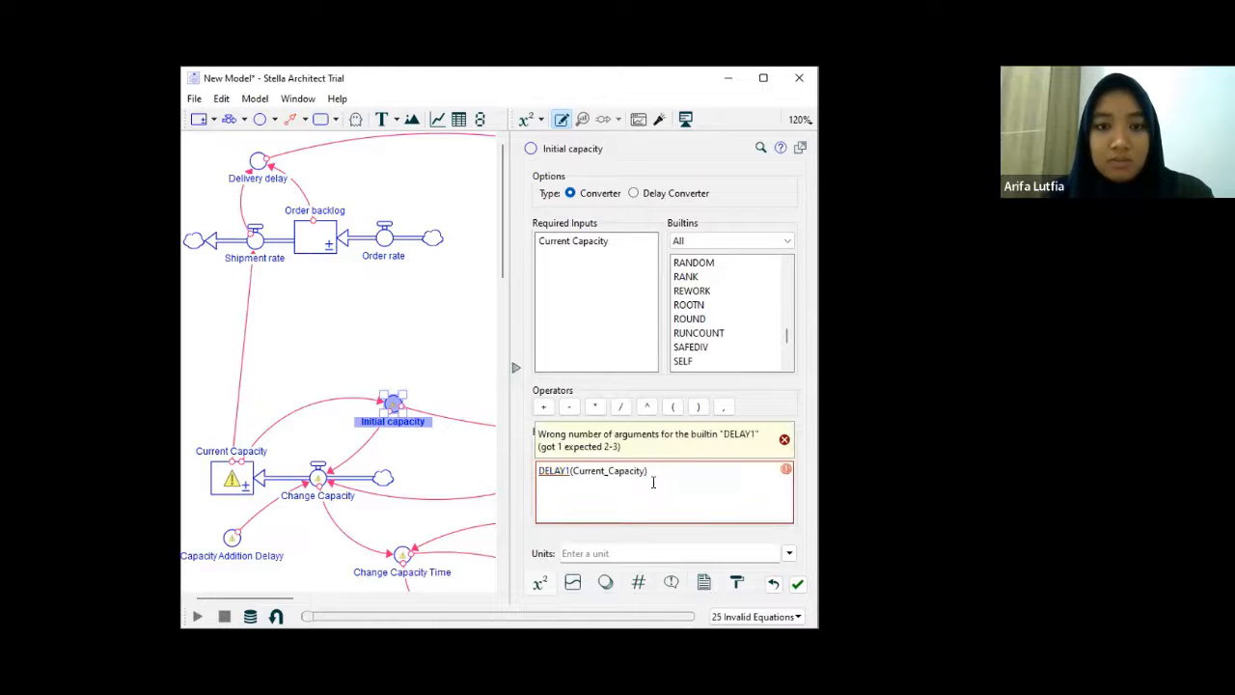
left_click(797, 584)
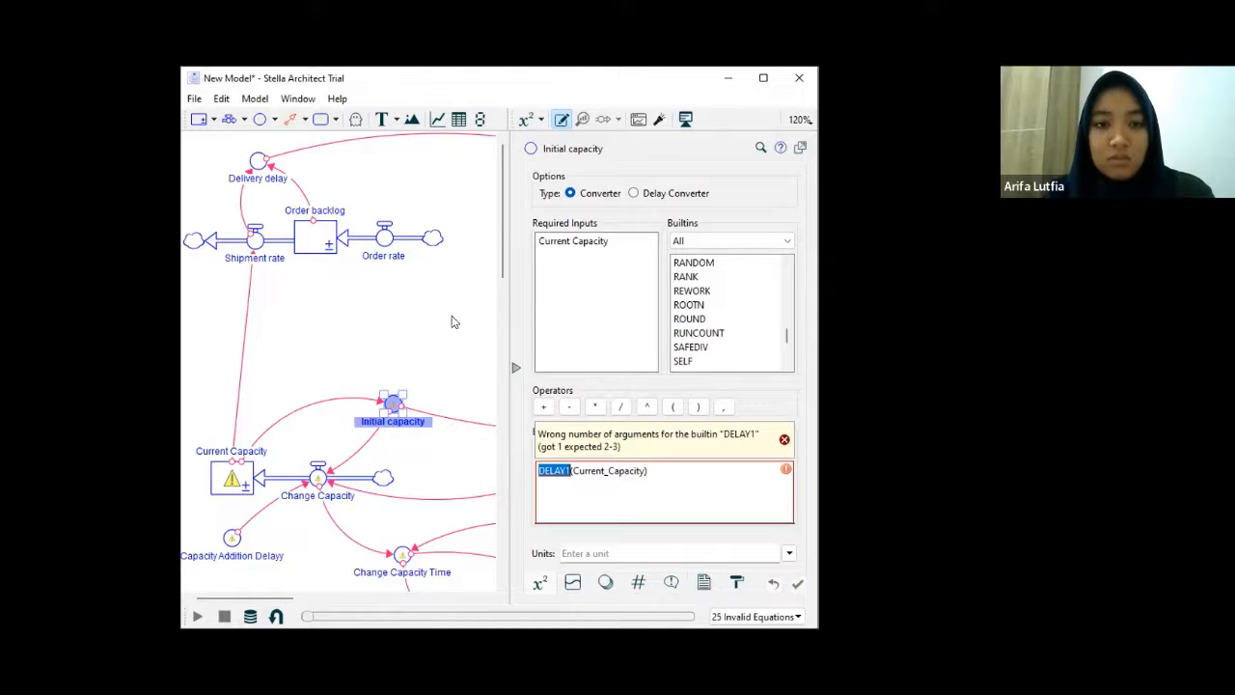
left_click(482, 344)
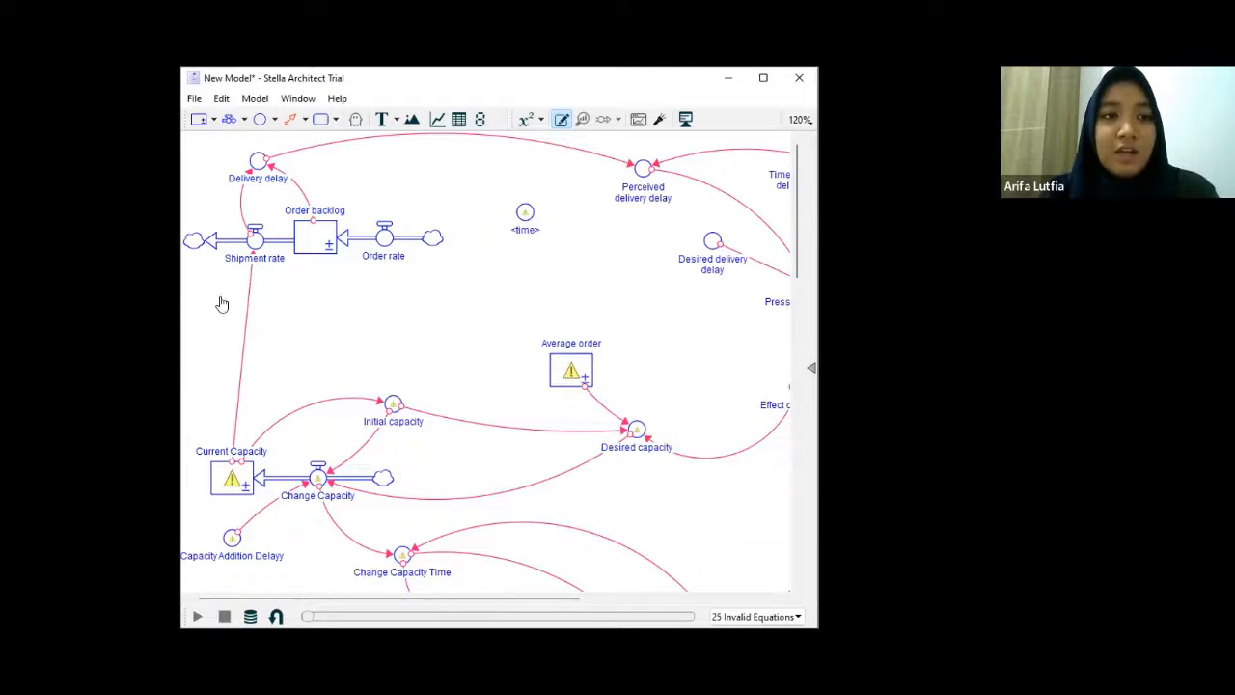
scroll(224, 303, "down", 5)
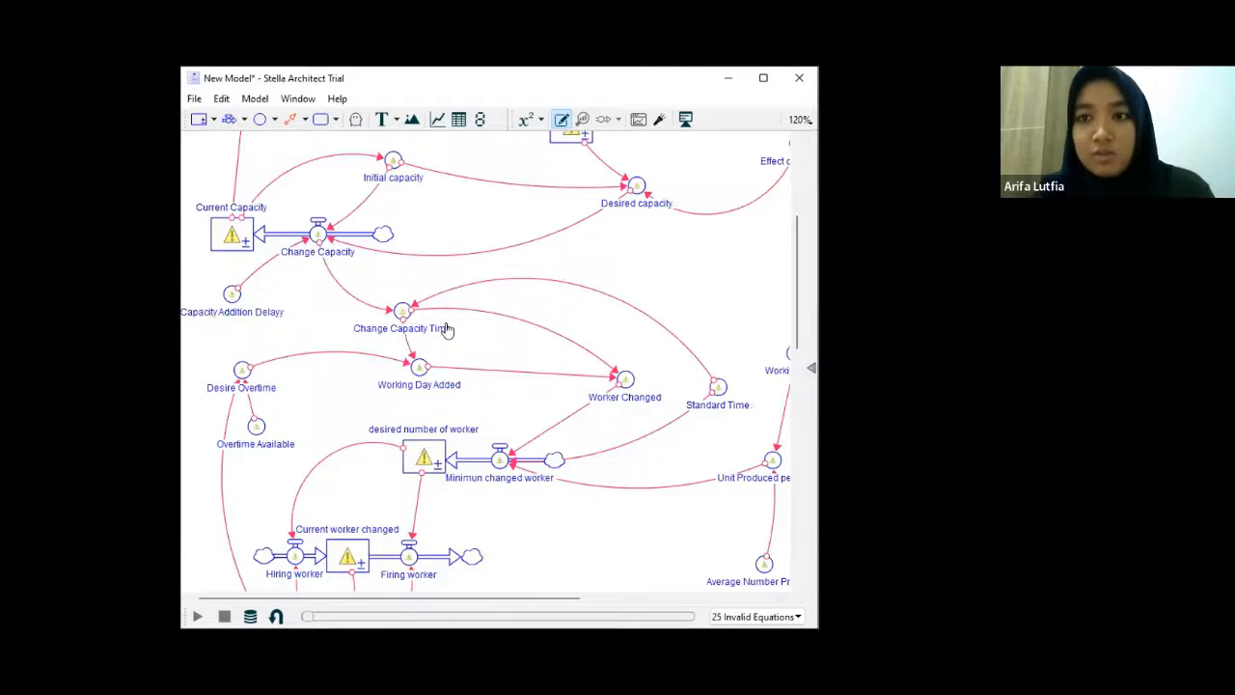
scroll(447, 329, "up", 3)
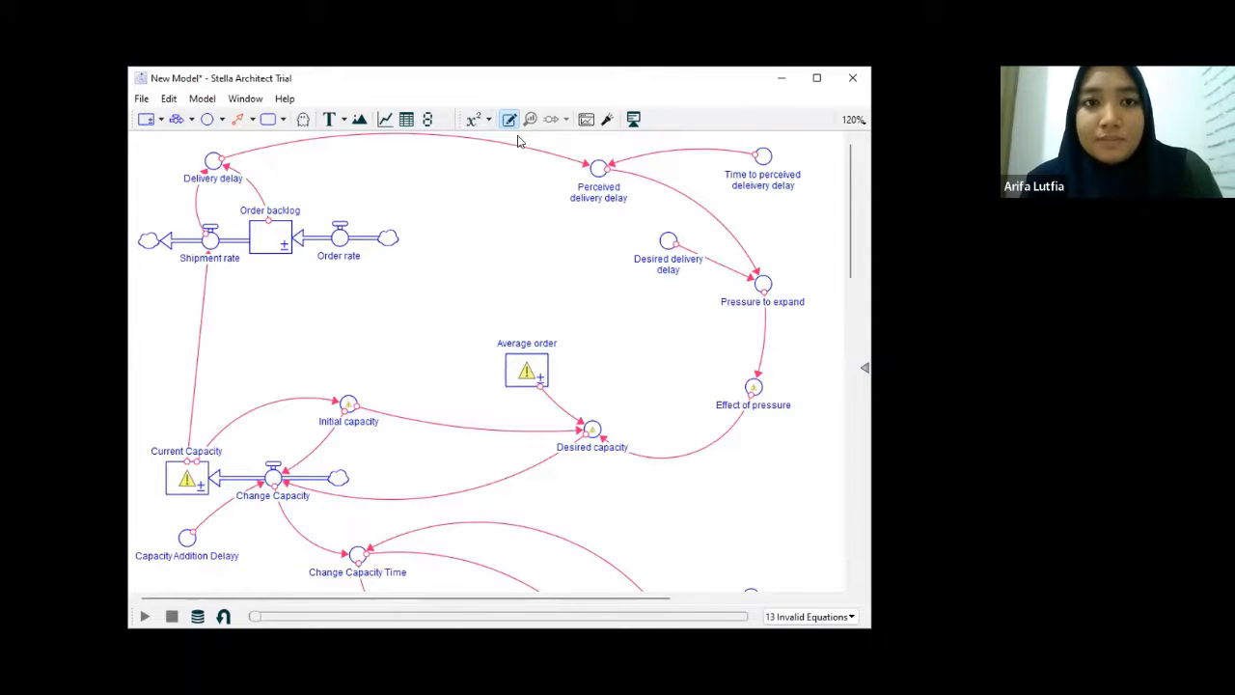
key("alt+Tab")
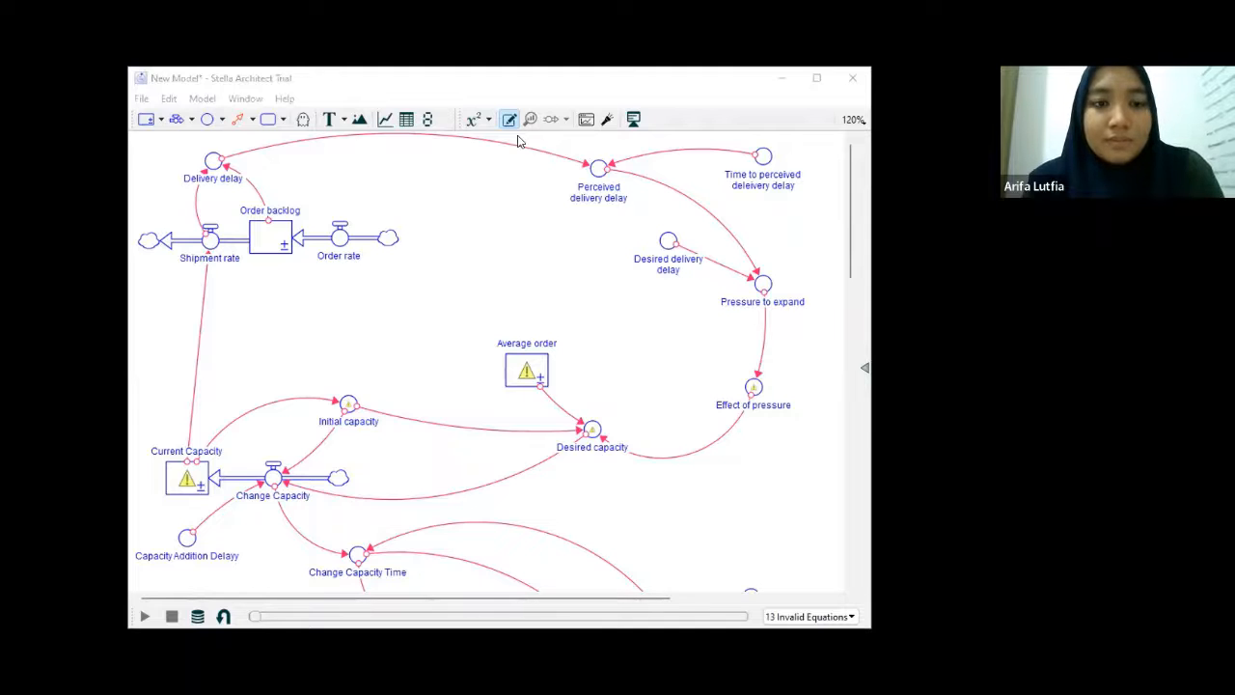